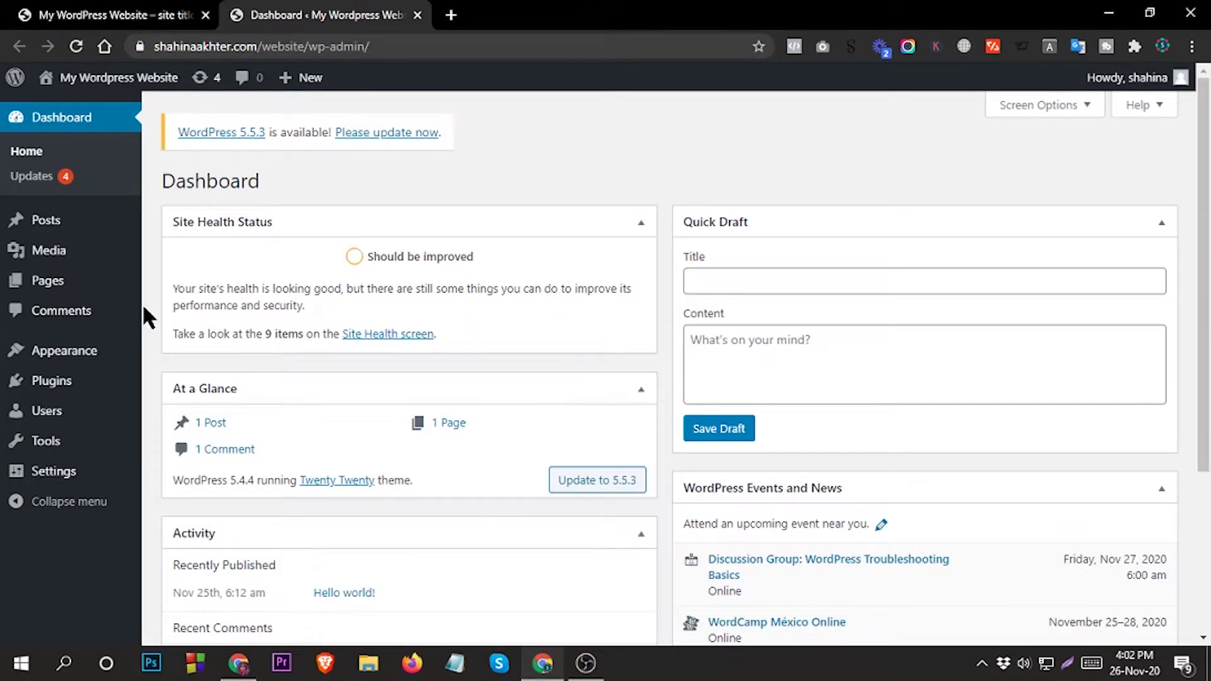
Search the plugin directory for 'woocommerce', then install and activate WooCommerce
mouse_move(80, 278)
scroll(82, 284, down, 1)
mouse_move(46, 386)
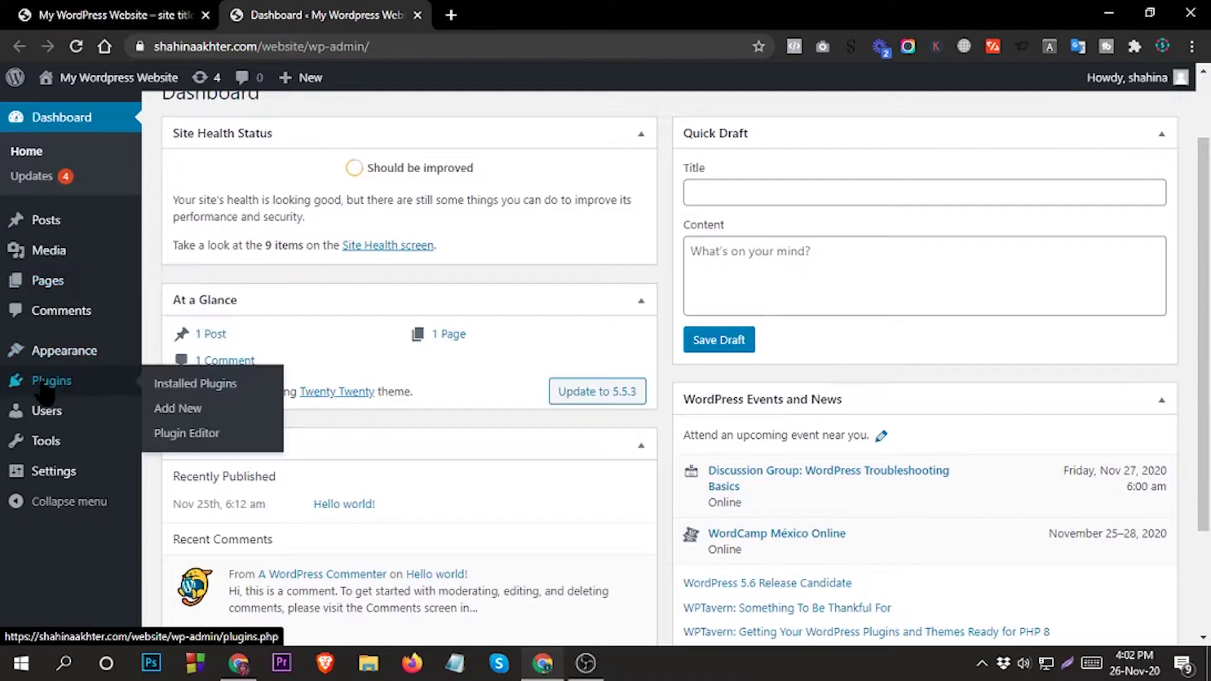
click(210, 384)
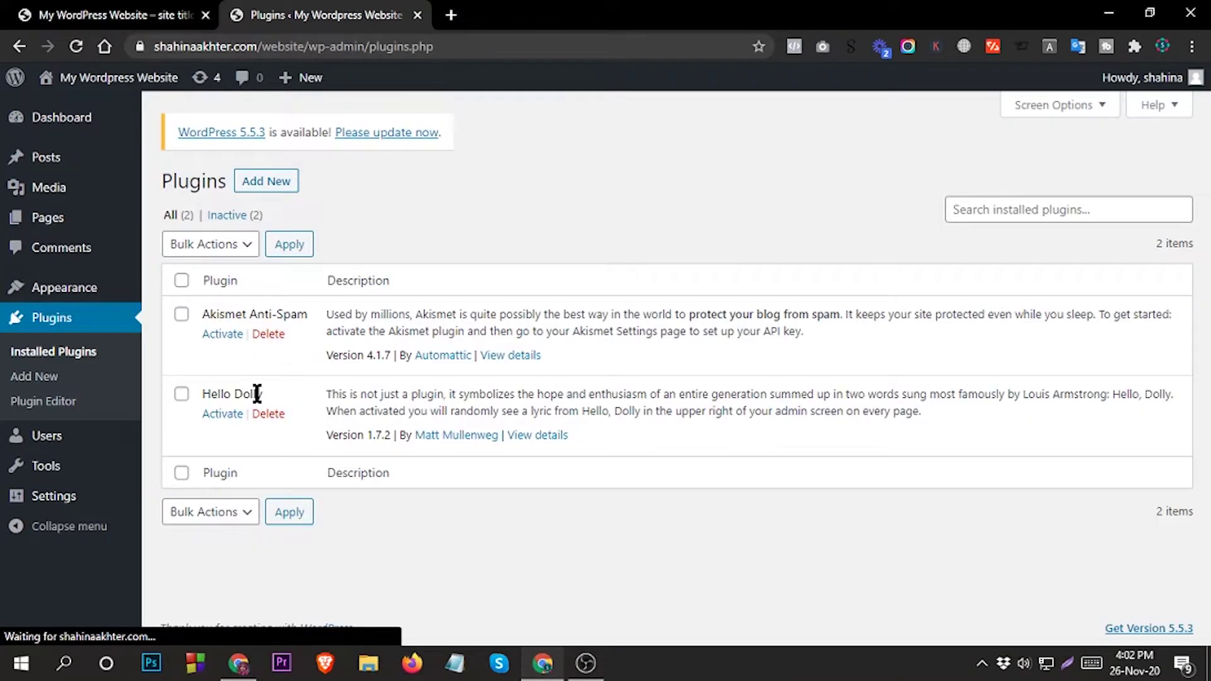
click(266, 183)
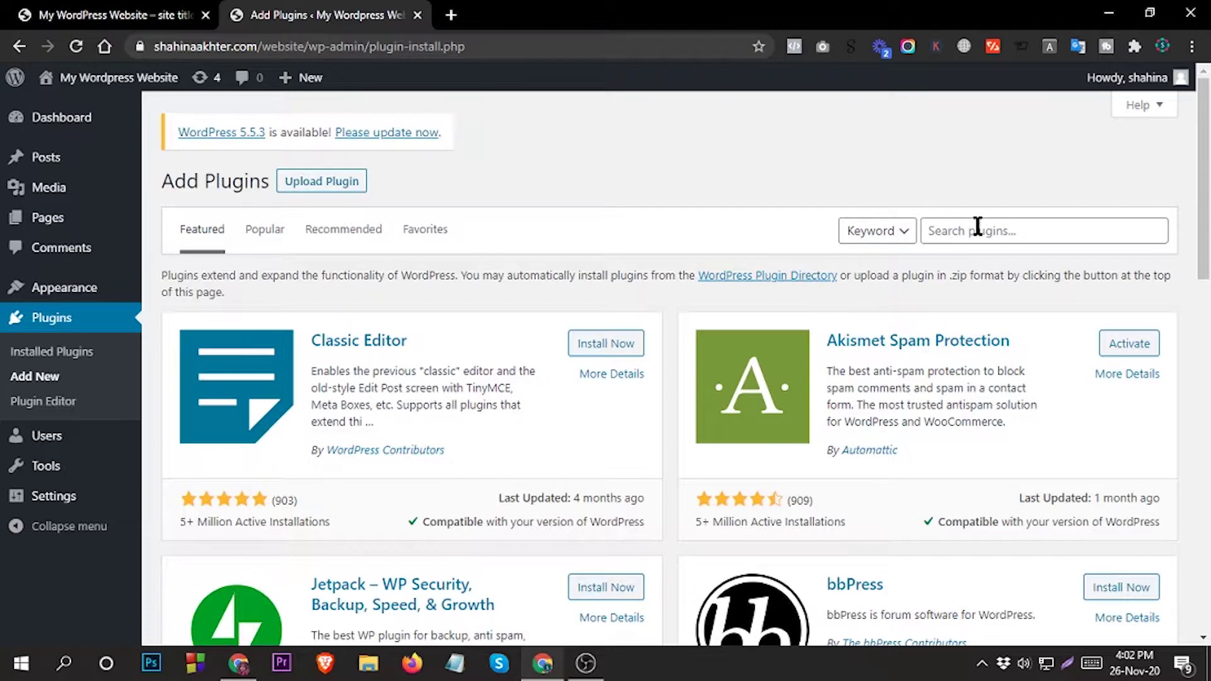
click(970, 229)
text(w)
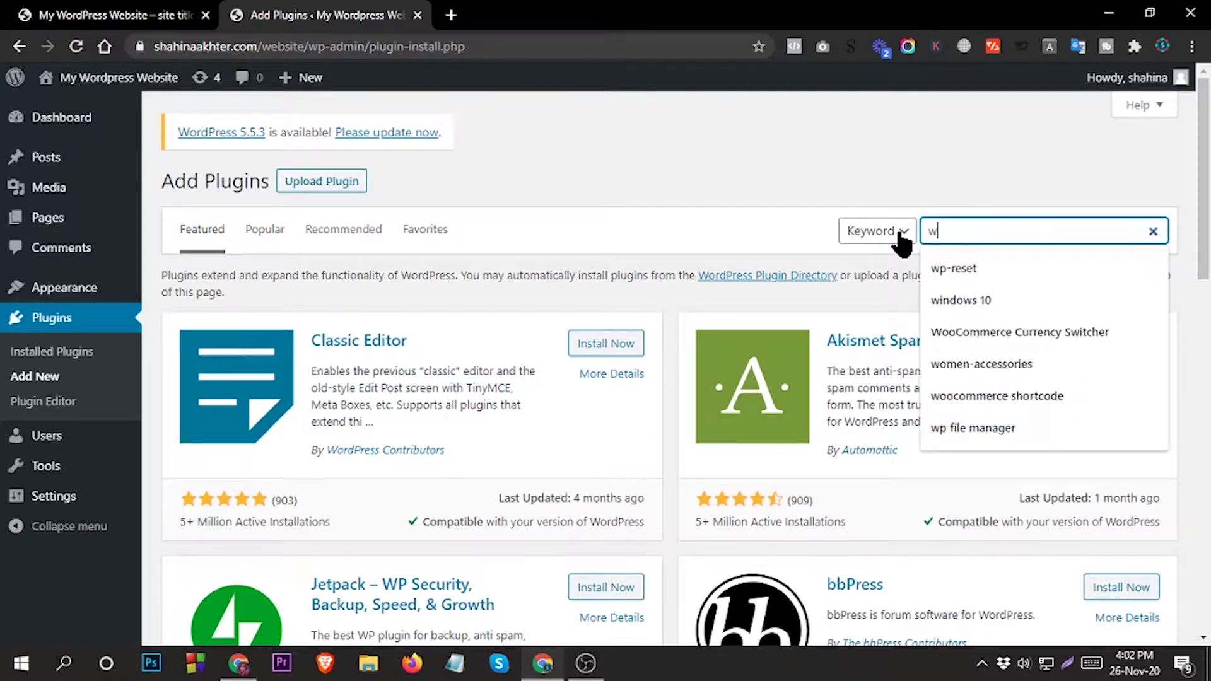
text(oocomm)
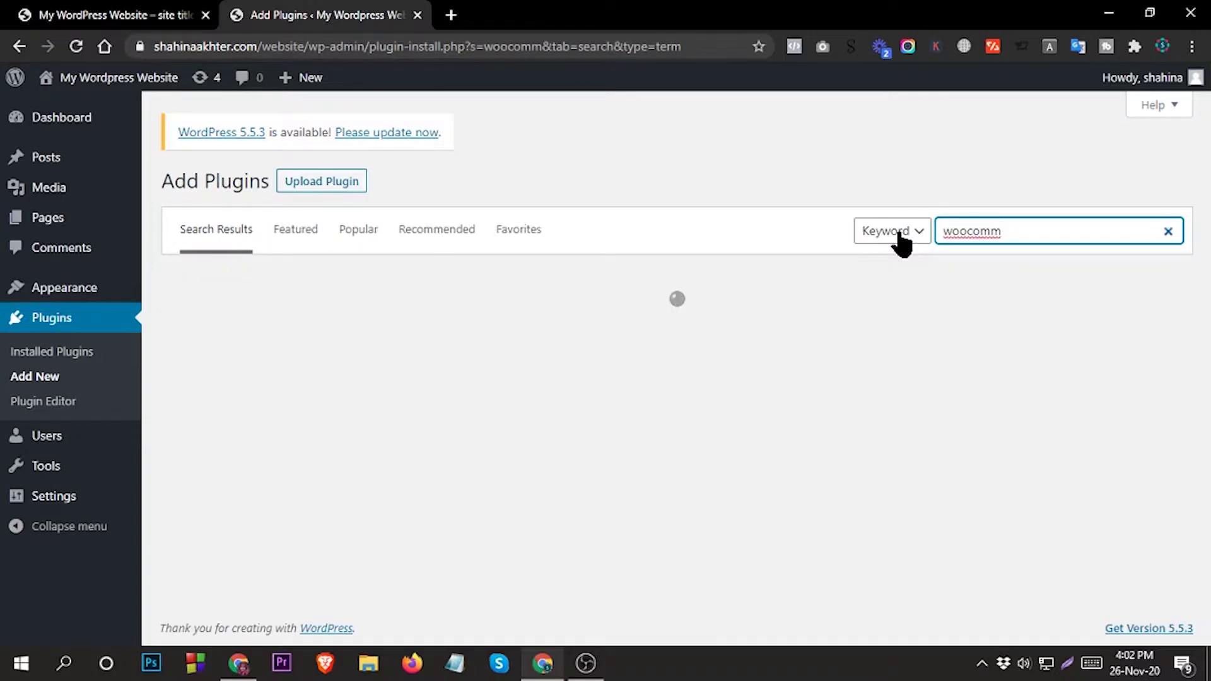
text(erce)
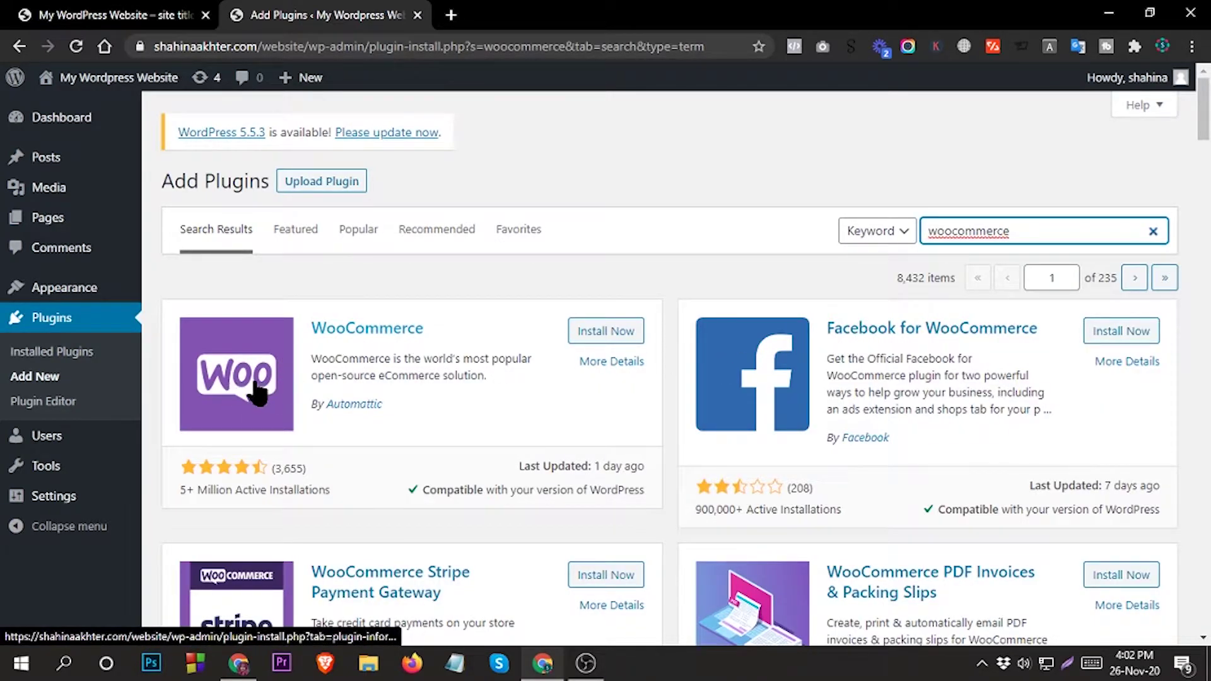
click(595, 336)
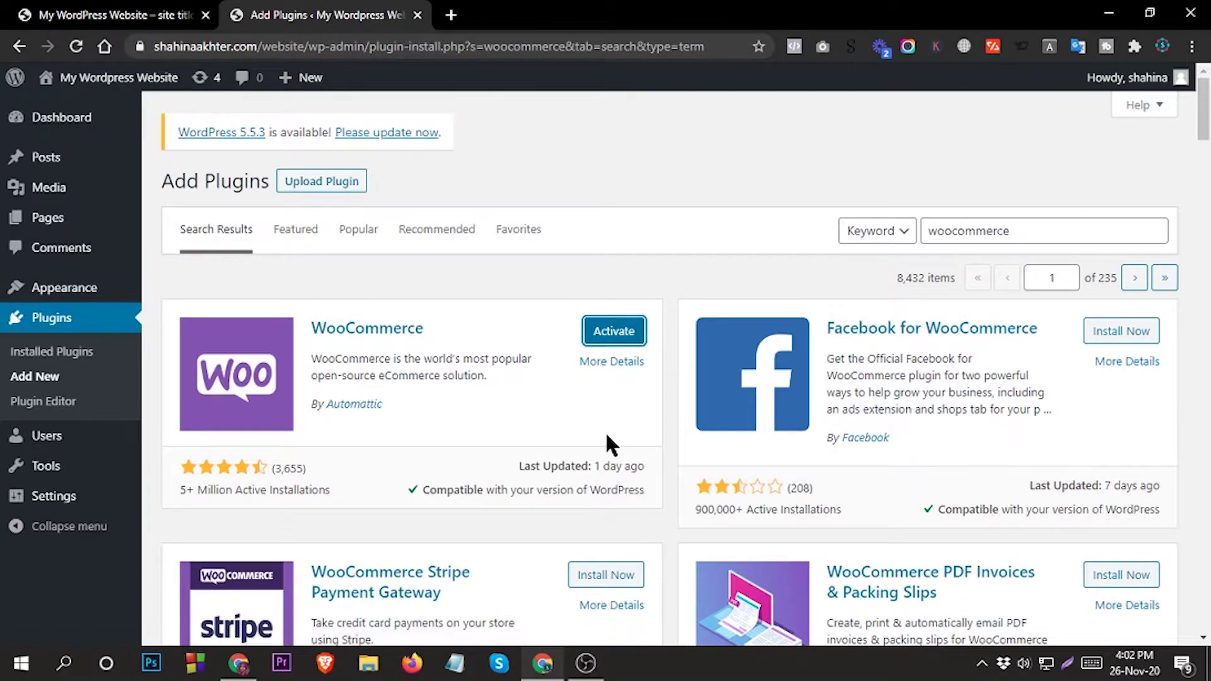
click(615, 336)
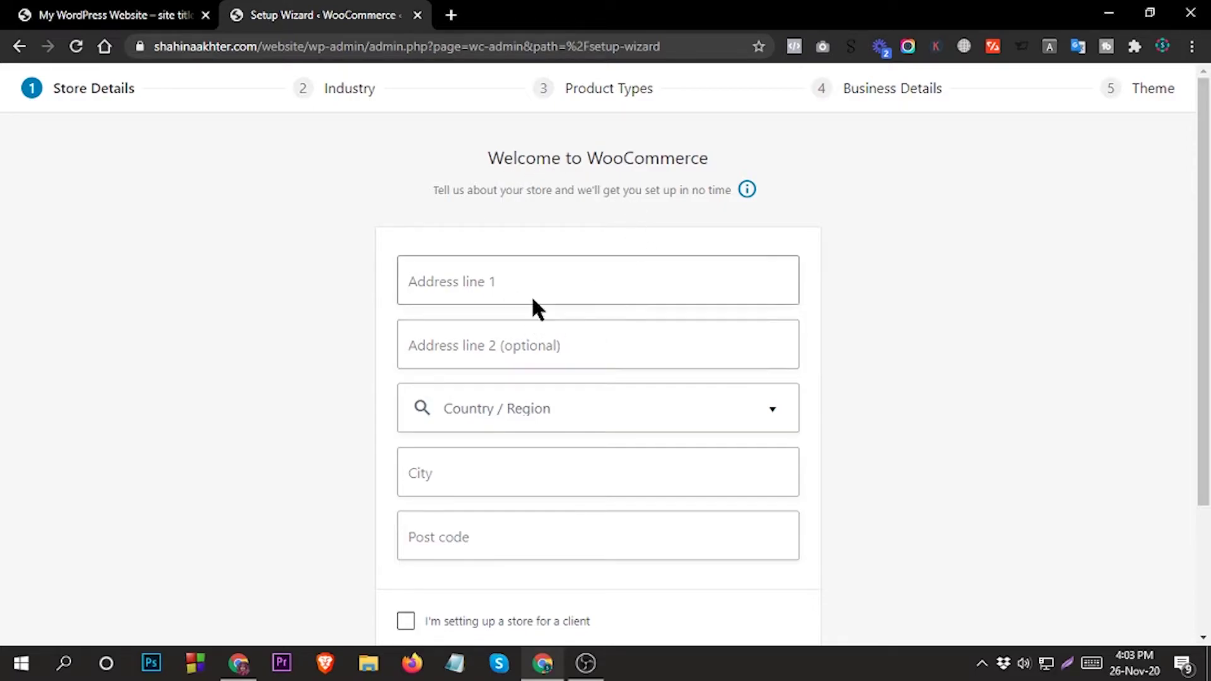
Enter the store's street address, splitting it across Address line 1 and Address line 2
scroll(533, 299, down, 1)
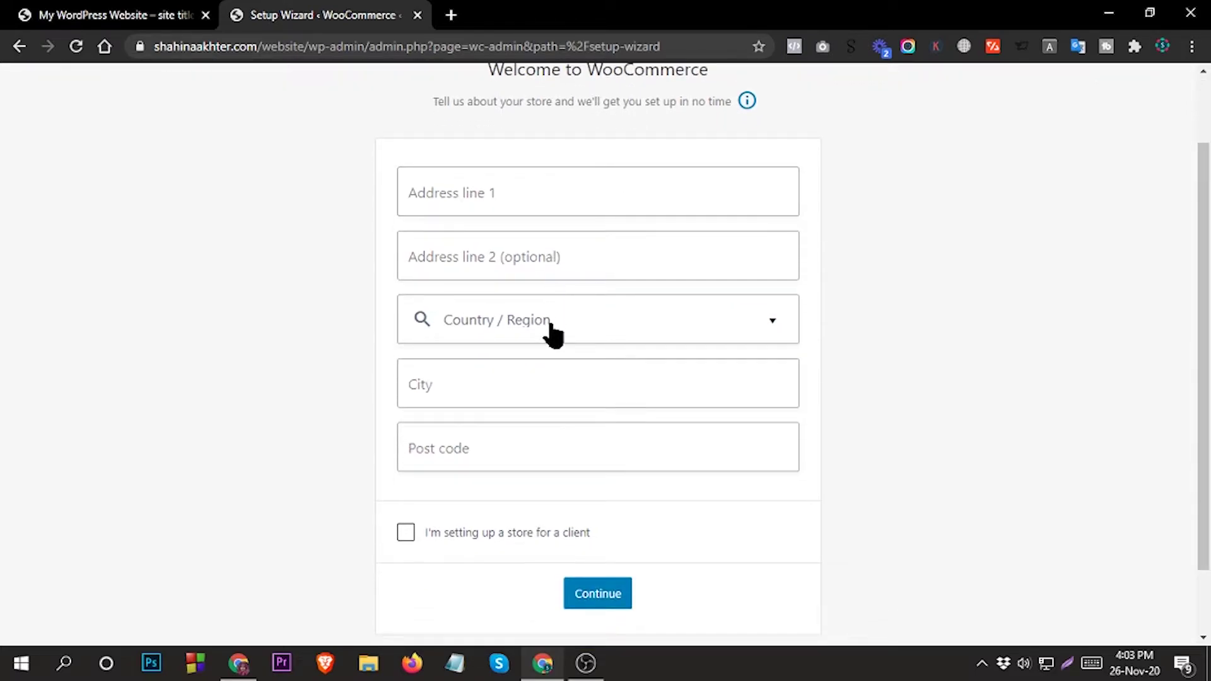
click(475, 191)
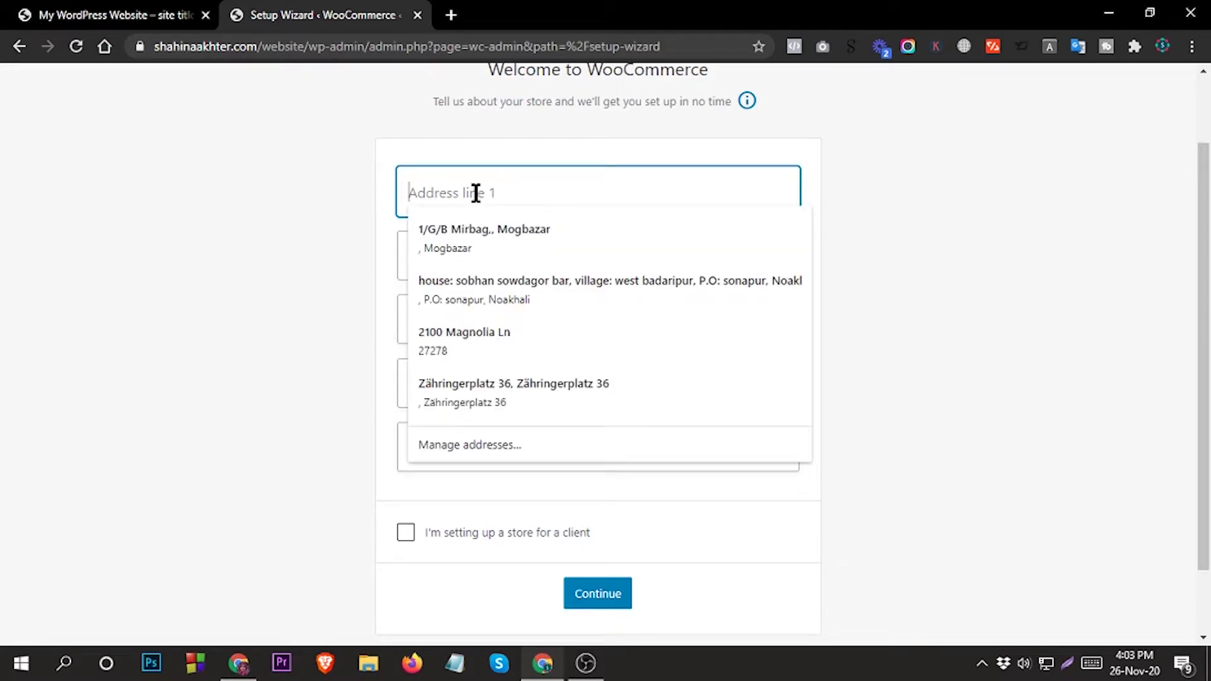
text(Dha)
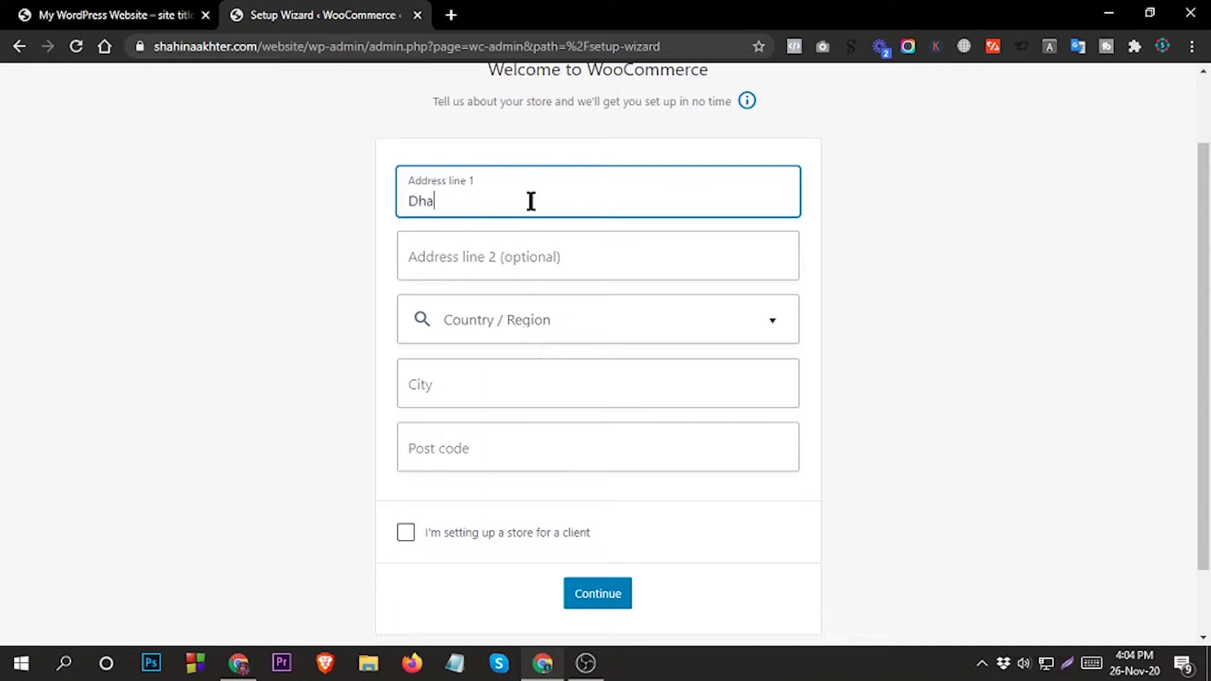
text(nmondhi, L)
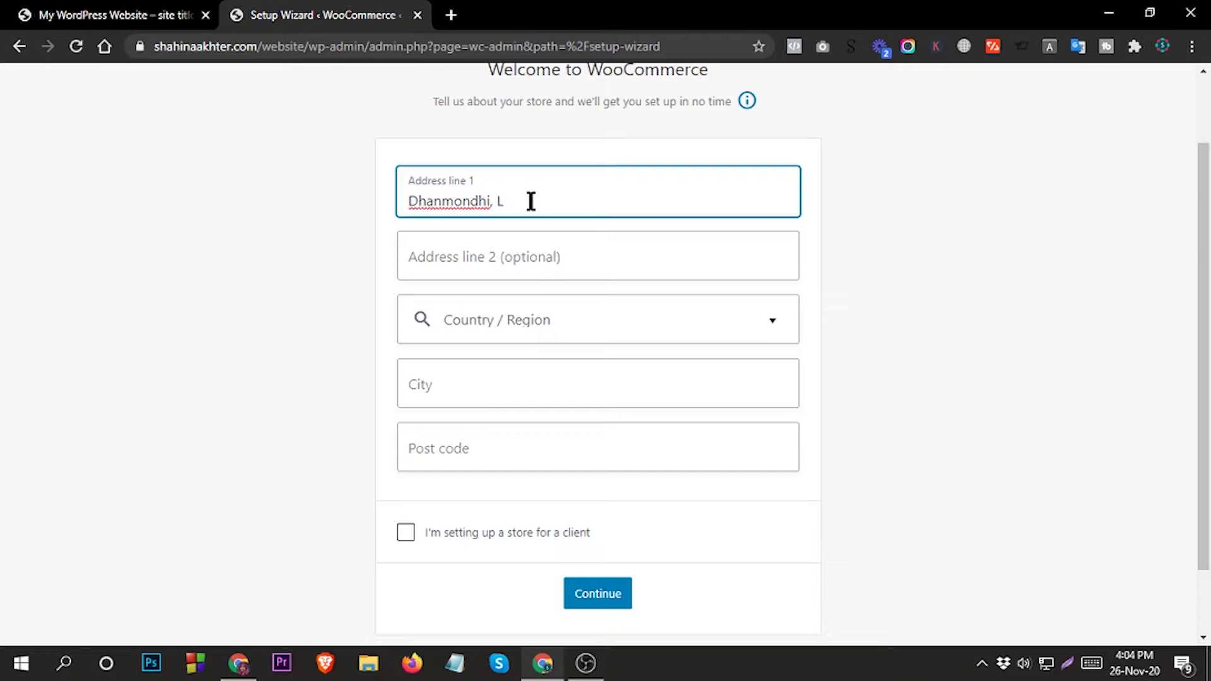
text(ake Circus, kolabagan)
click(531, 201)
key(Delete)
text(c)
double_click(594, 201)
key(ctrl+c)
right_click(595, 201)
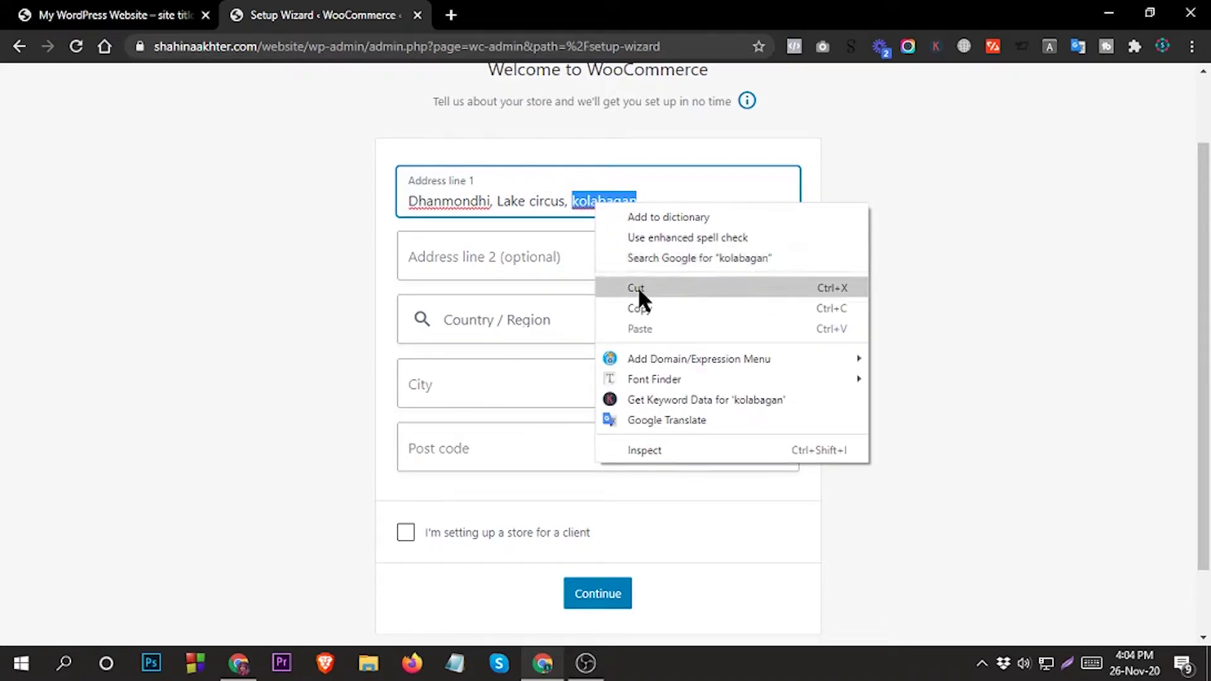
click(638, 284)
click(502, 251)
right_click(529, 251)
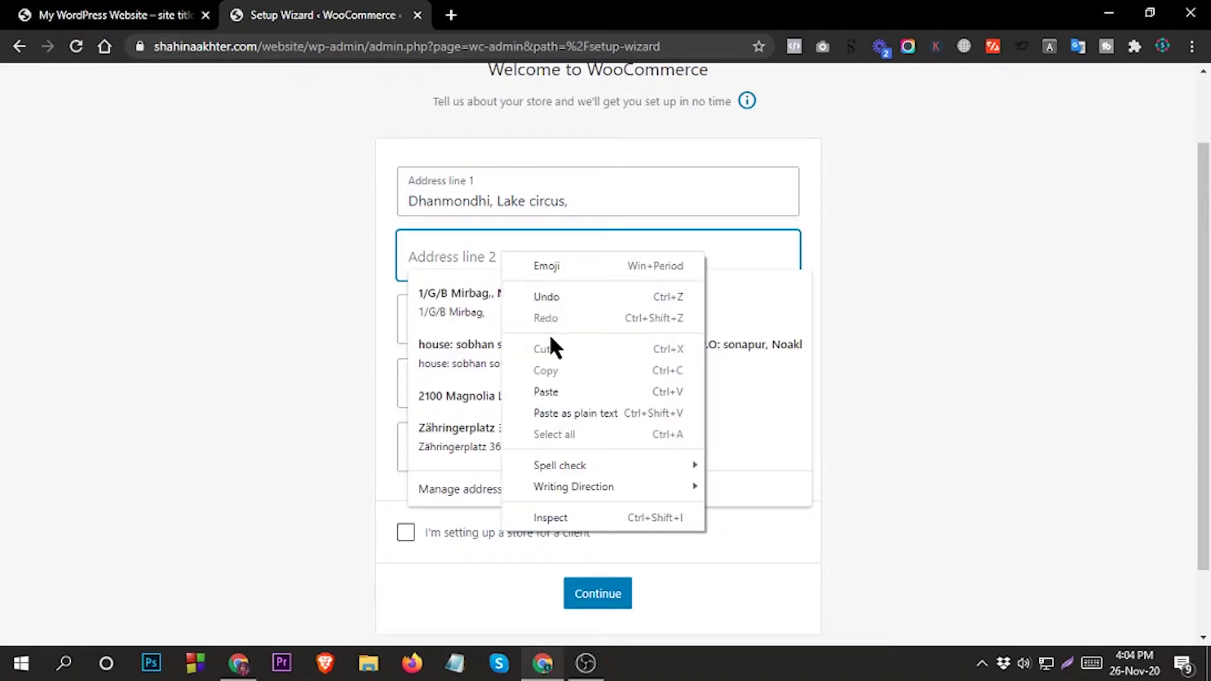
click(541, 389)
Choose Bangladesh — Dhaka as the store's Country / Region
click(483, 320)
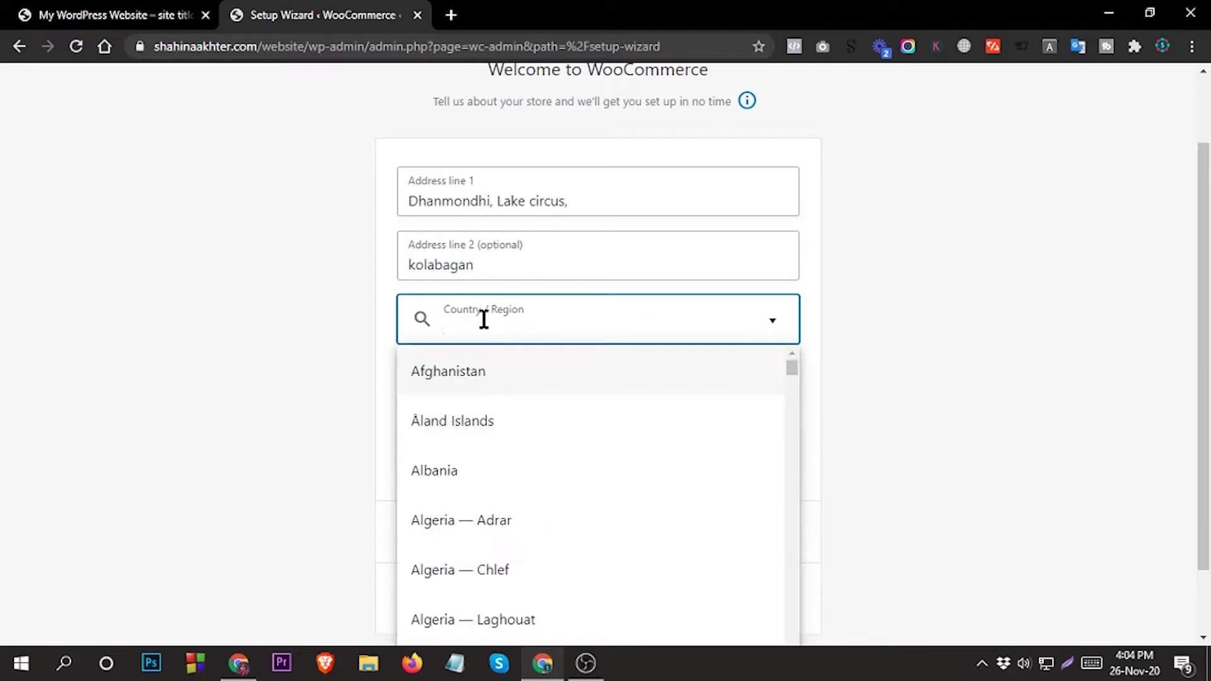
text(b)
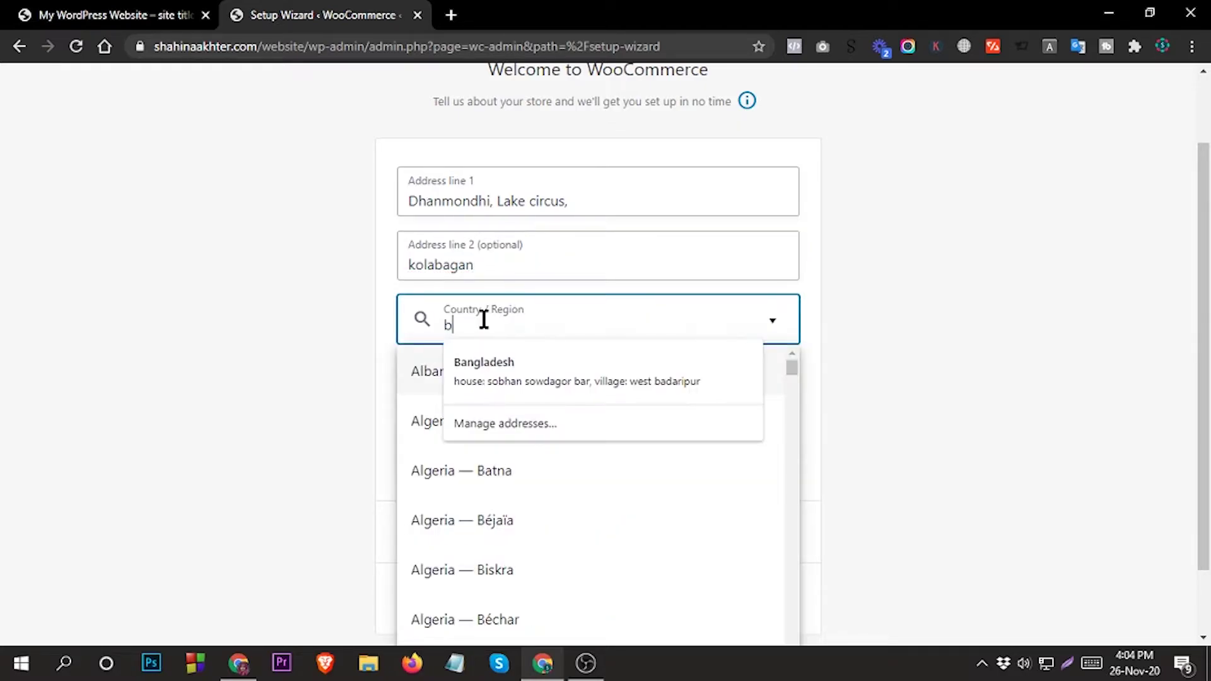
text(angladesh)
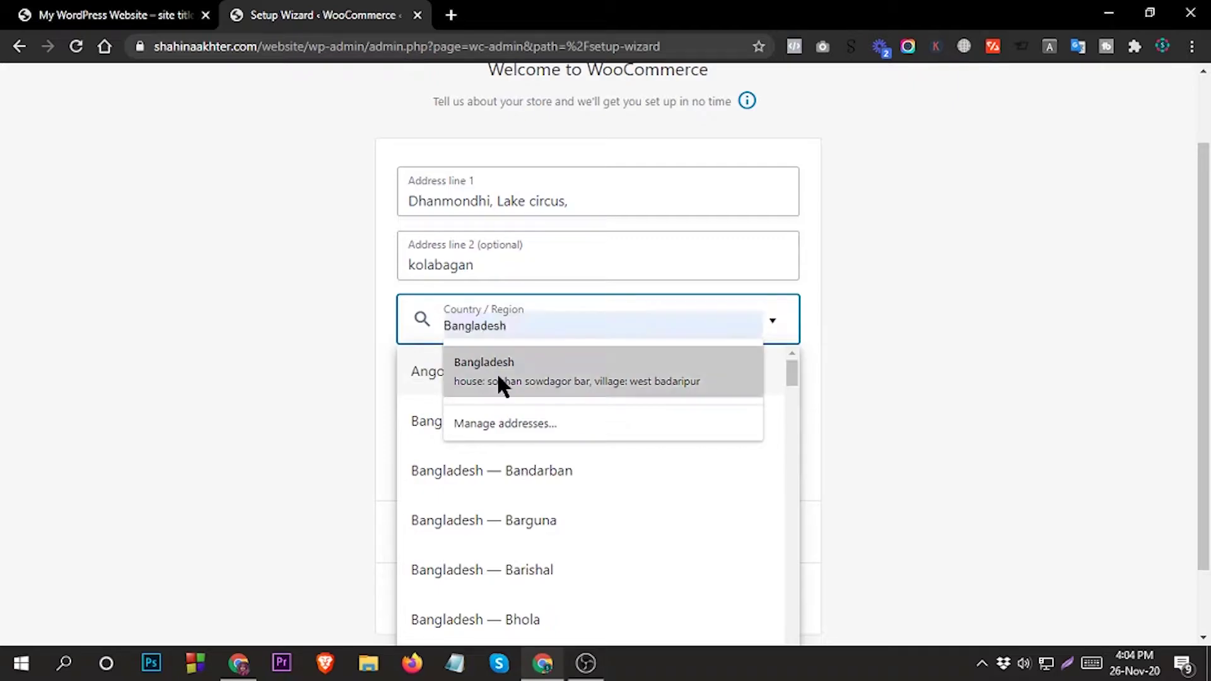
click(507, 367)
click(936, 378)
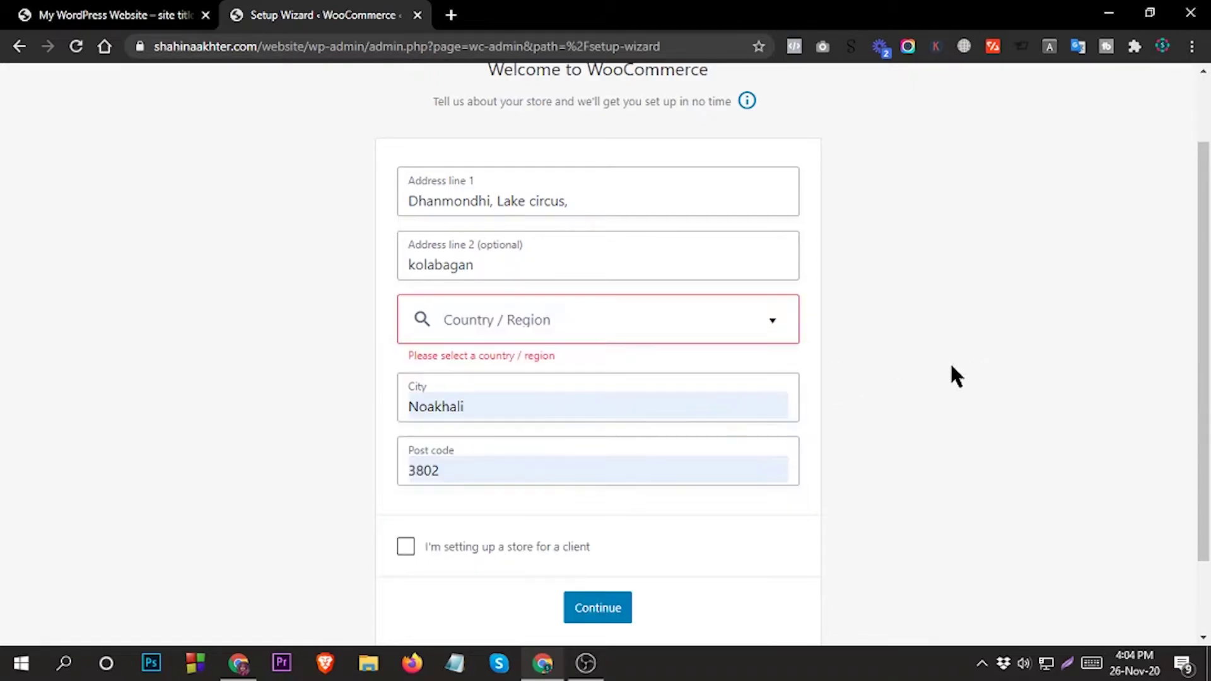
click(569, 331)
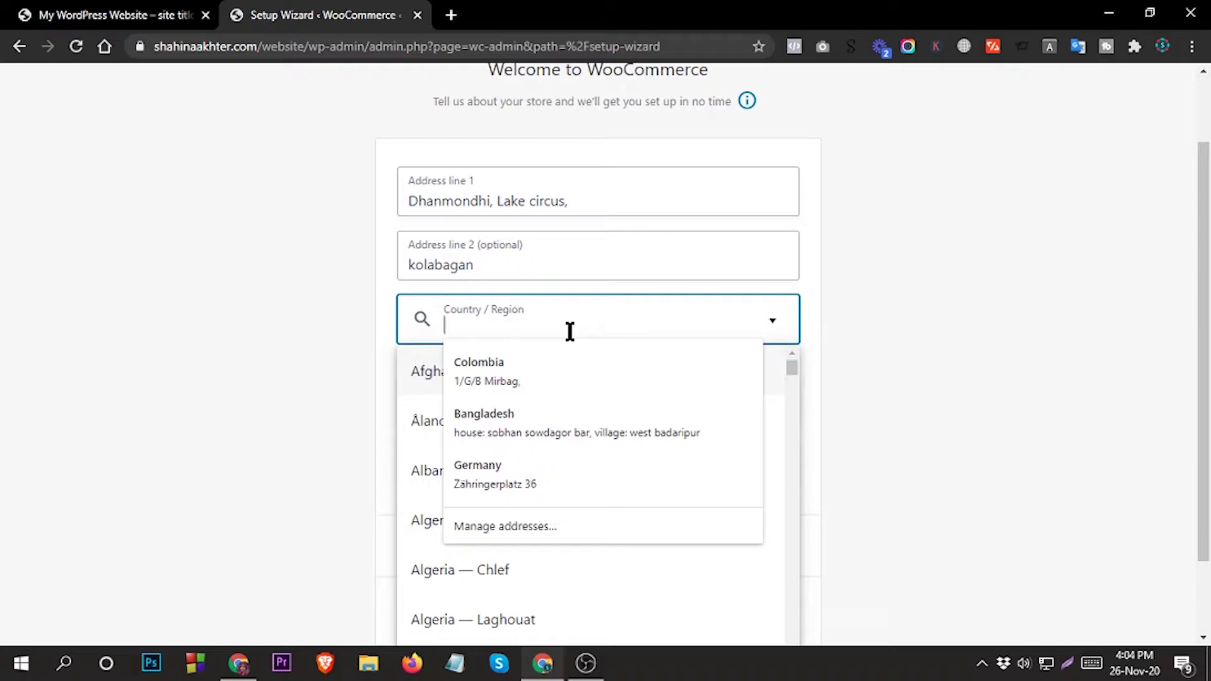
text(ba)
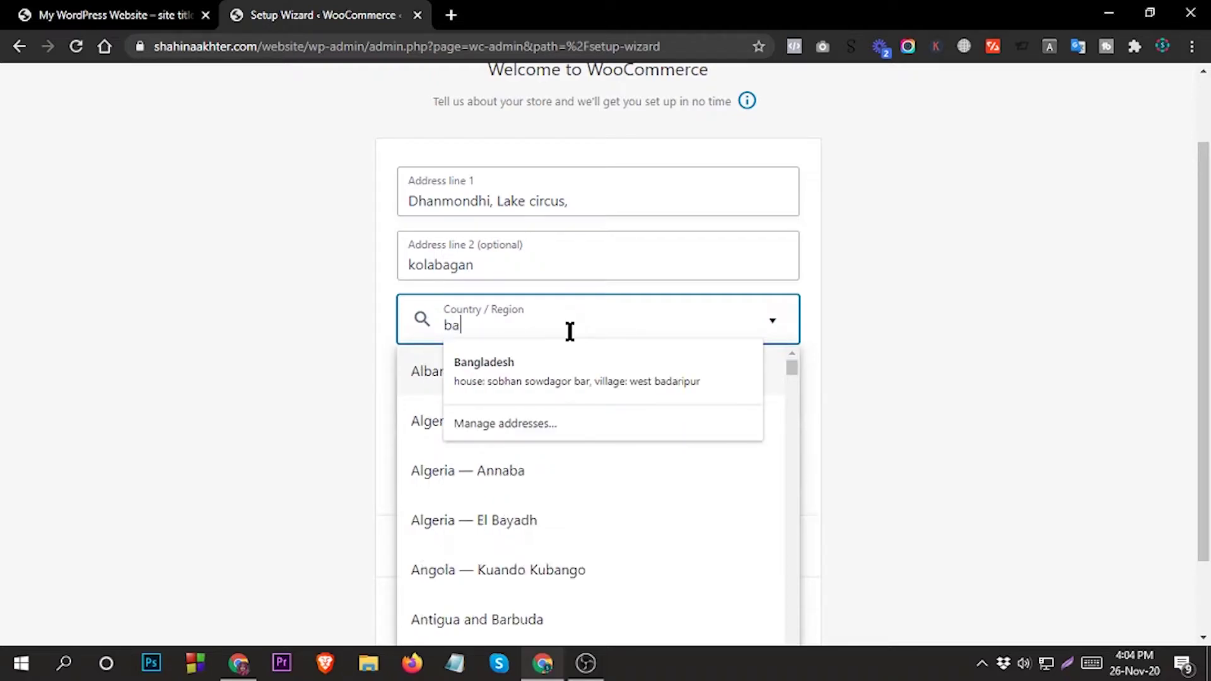
click(490, 356)
click(539, 301)
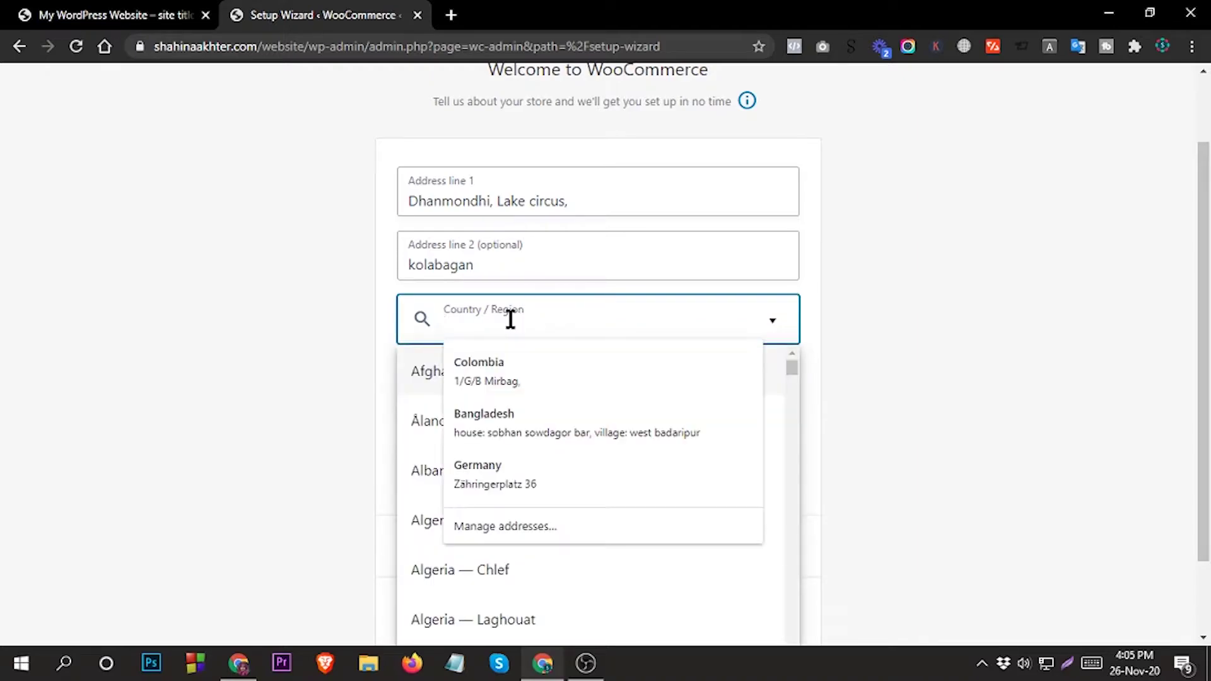
text(Bangladesh)
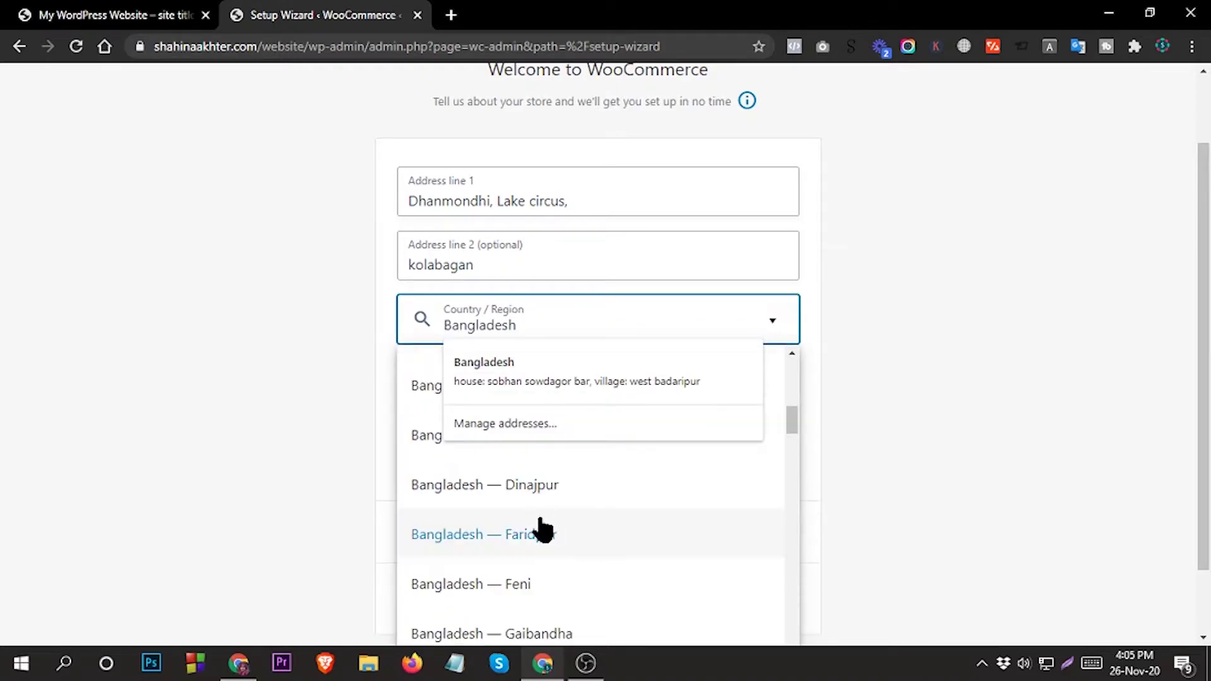
click(540, 525)
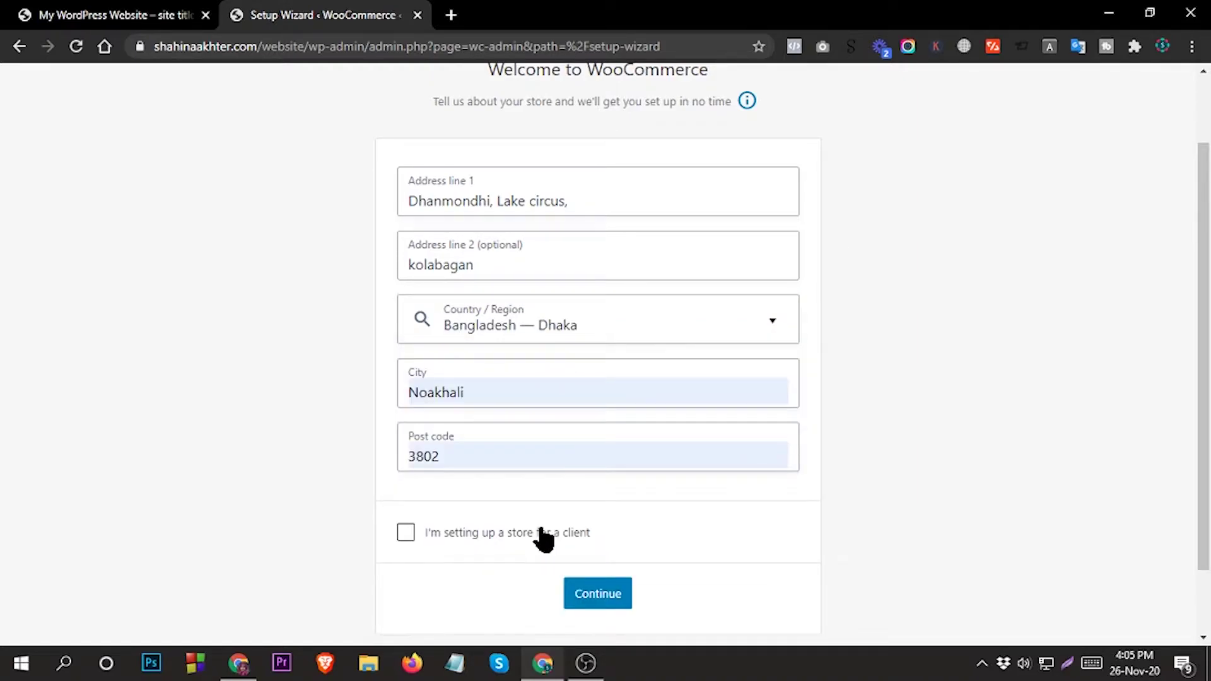
Set the city to Dhaka, enter the post code, and tick 'I'm setting up a store for a client'
click(490, 379)
double_click(490, 379)
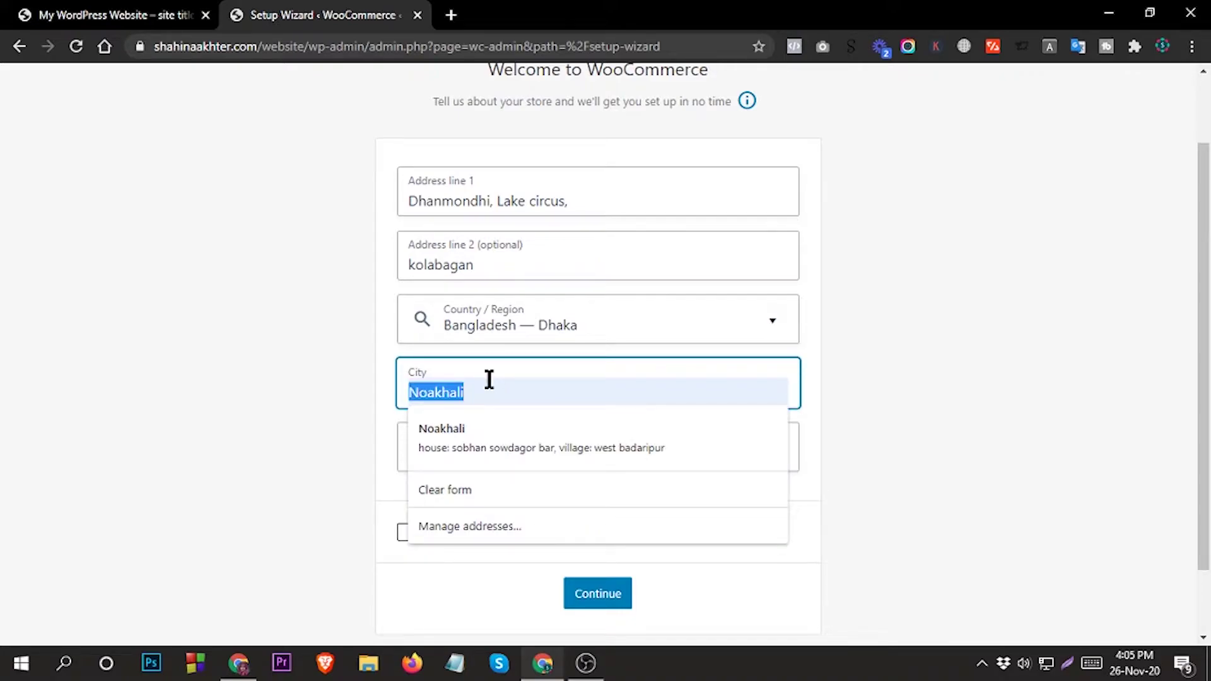
text(Dhak)
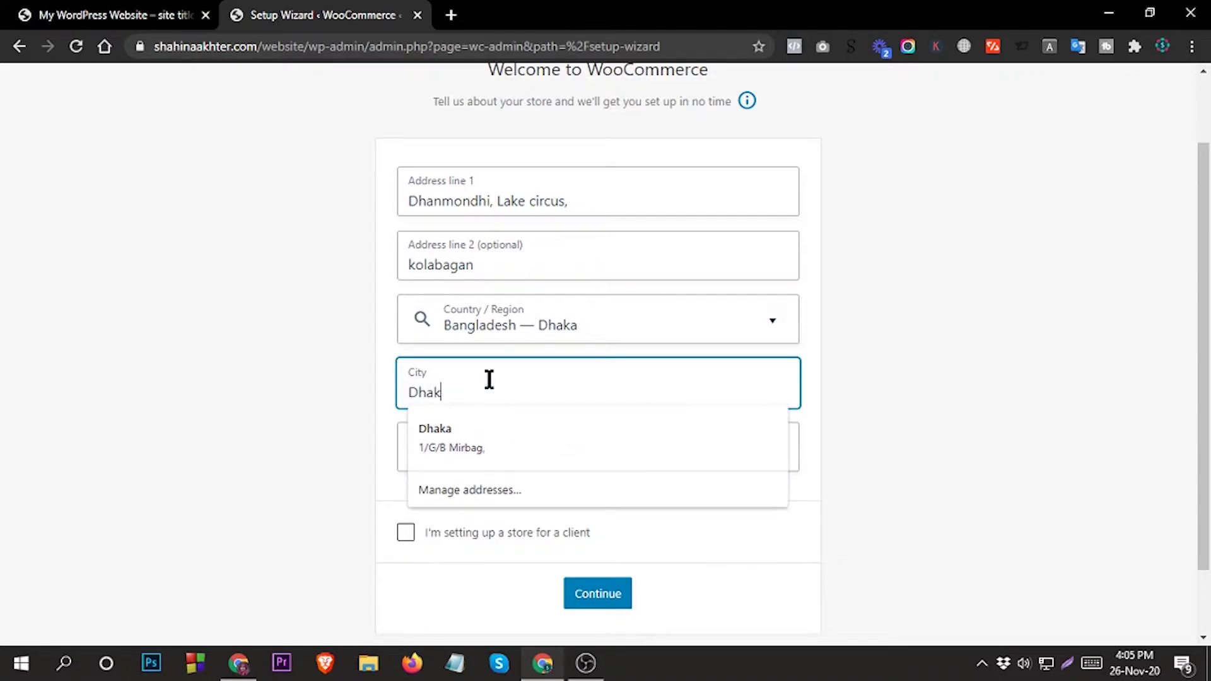
text(a)
click(442, 437)
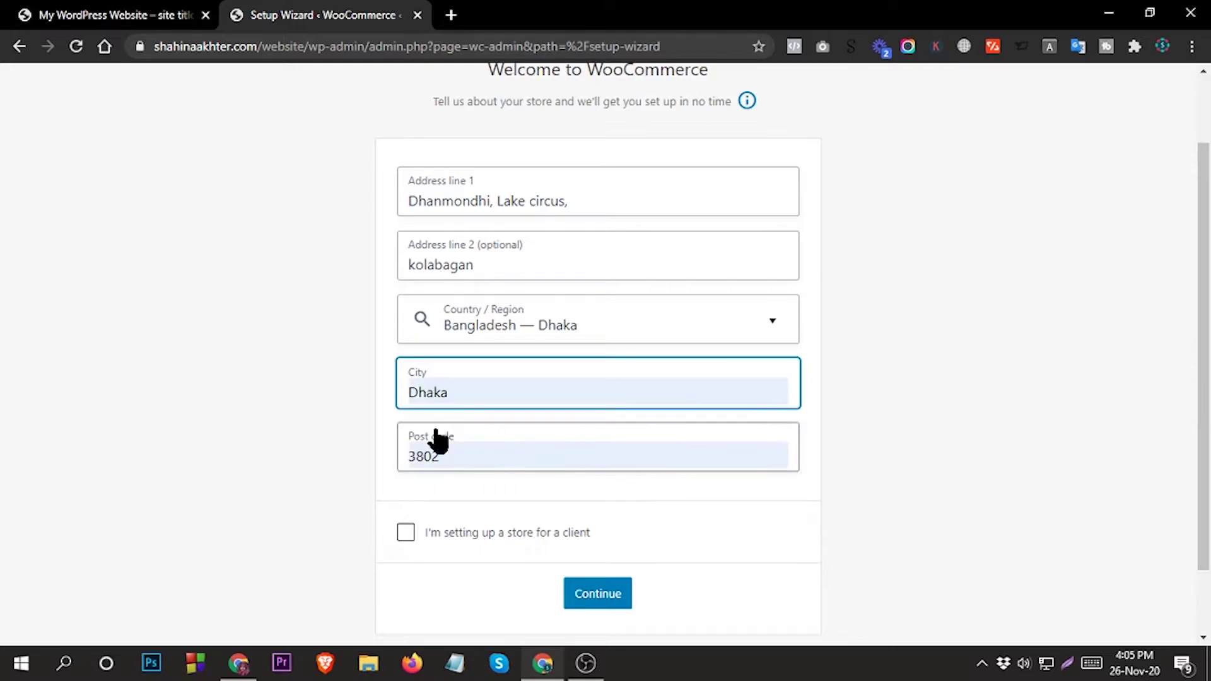
double_click(447, 457)
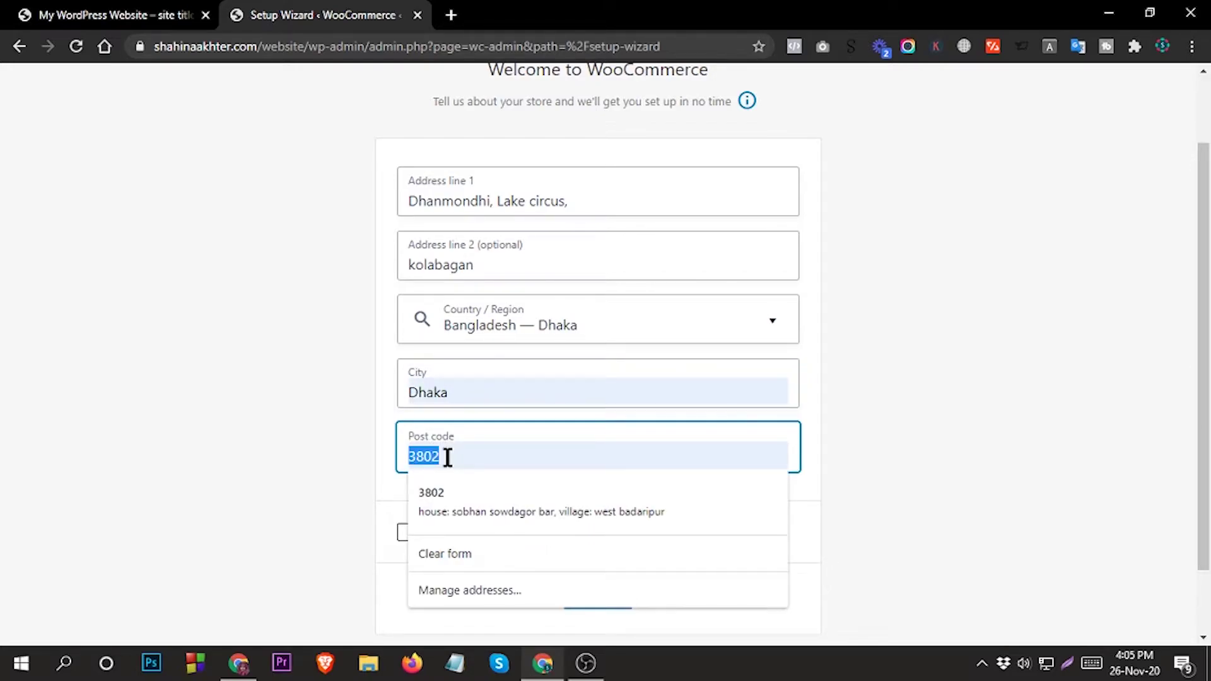
text(1209)
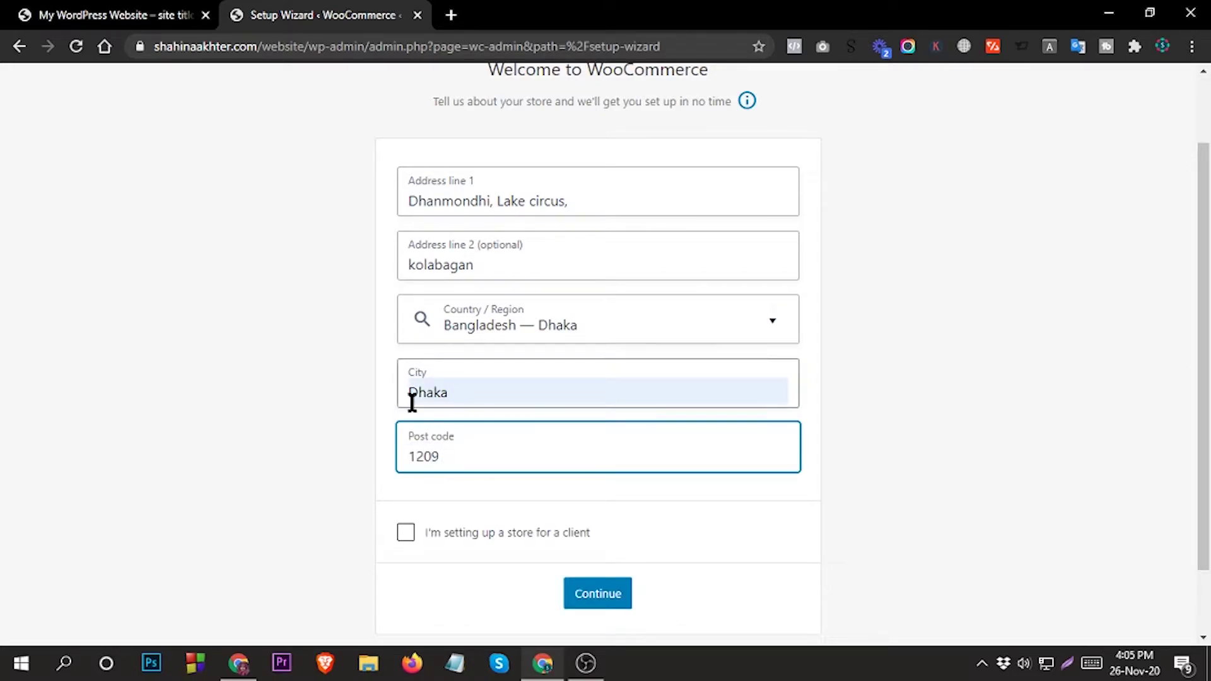
scroll(412, 402, down, 2)
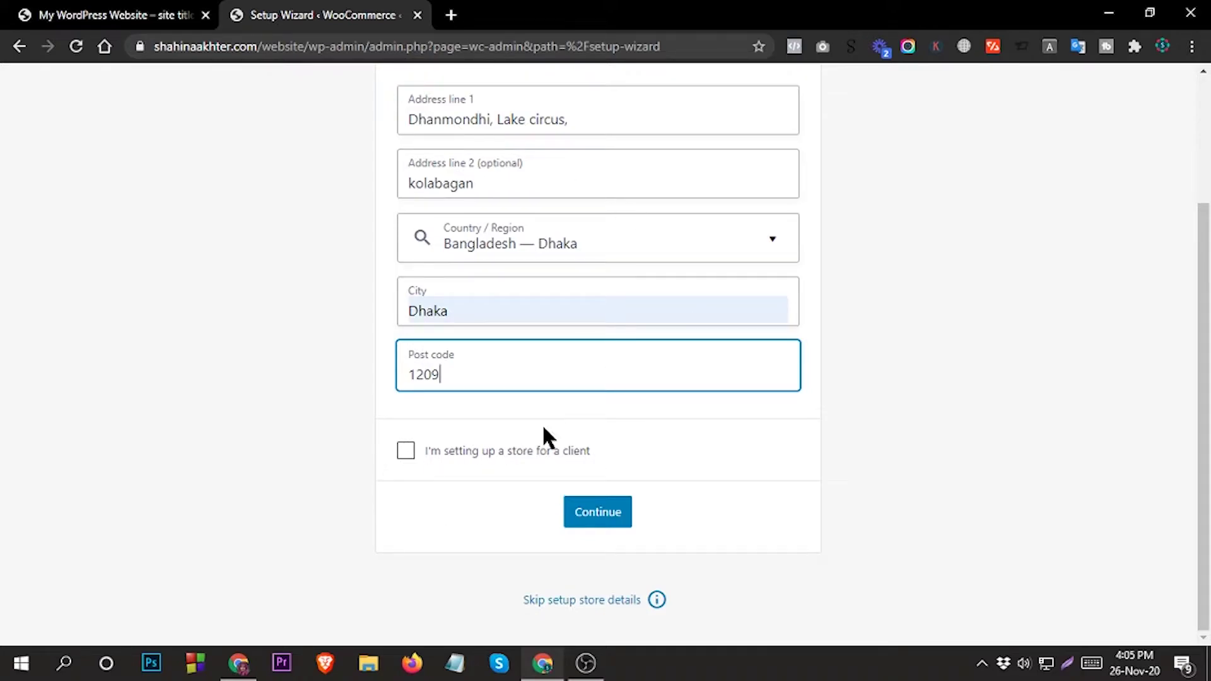
click(406, 452)
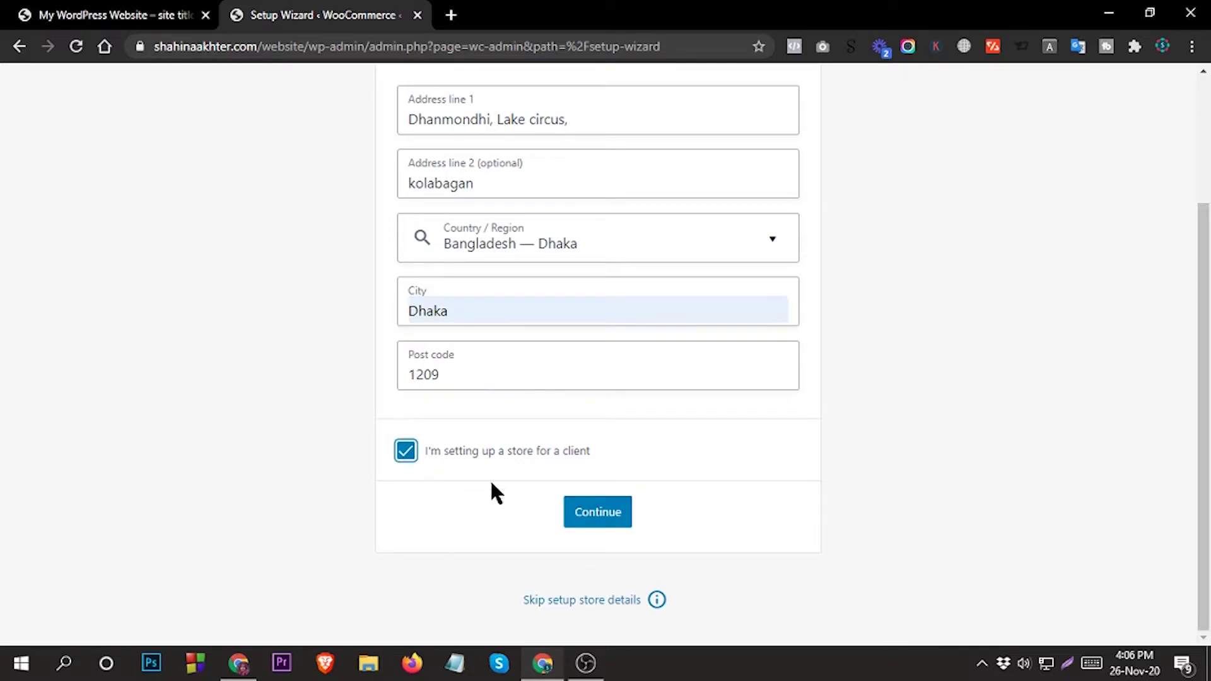
Submit the store details, opt in to usage tracking, and continue past the Industry step
click(601, 516)
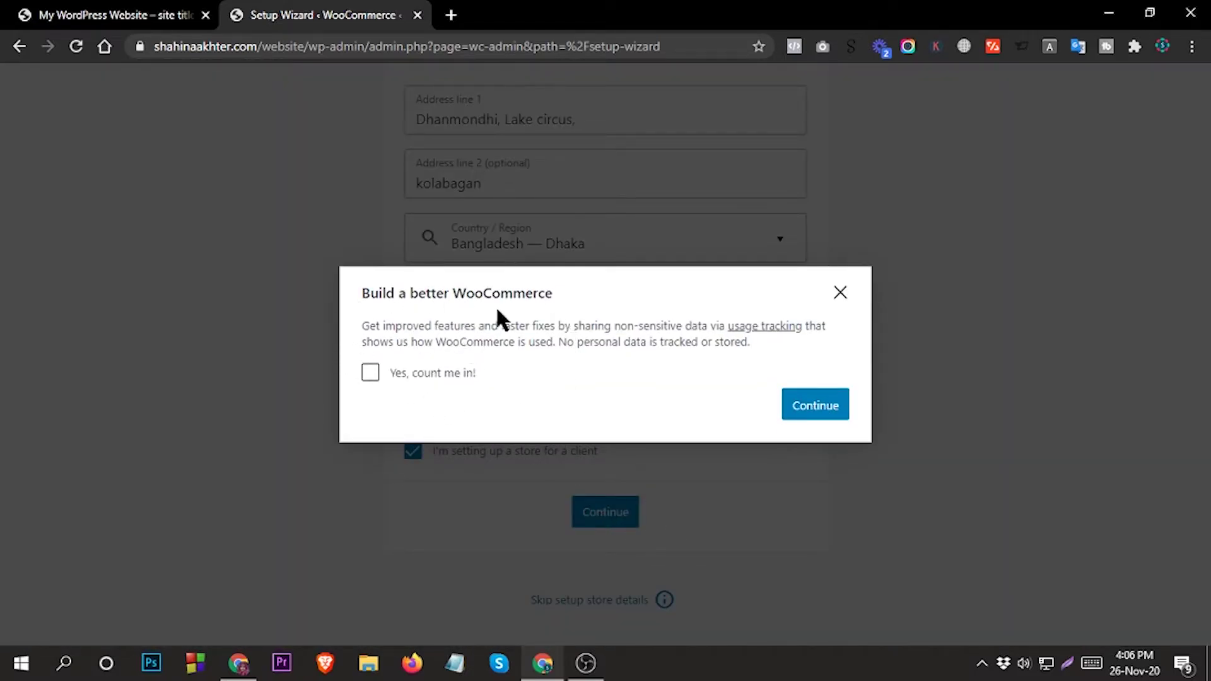
click(370, 375)
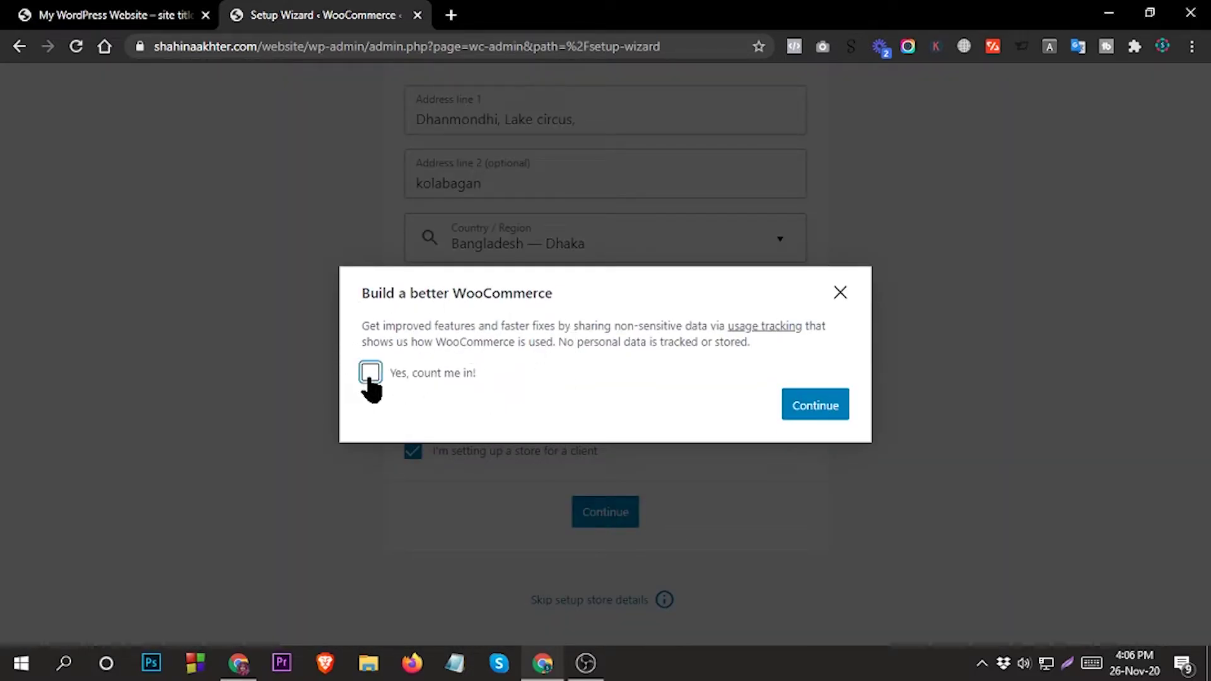
click(815, 409)
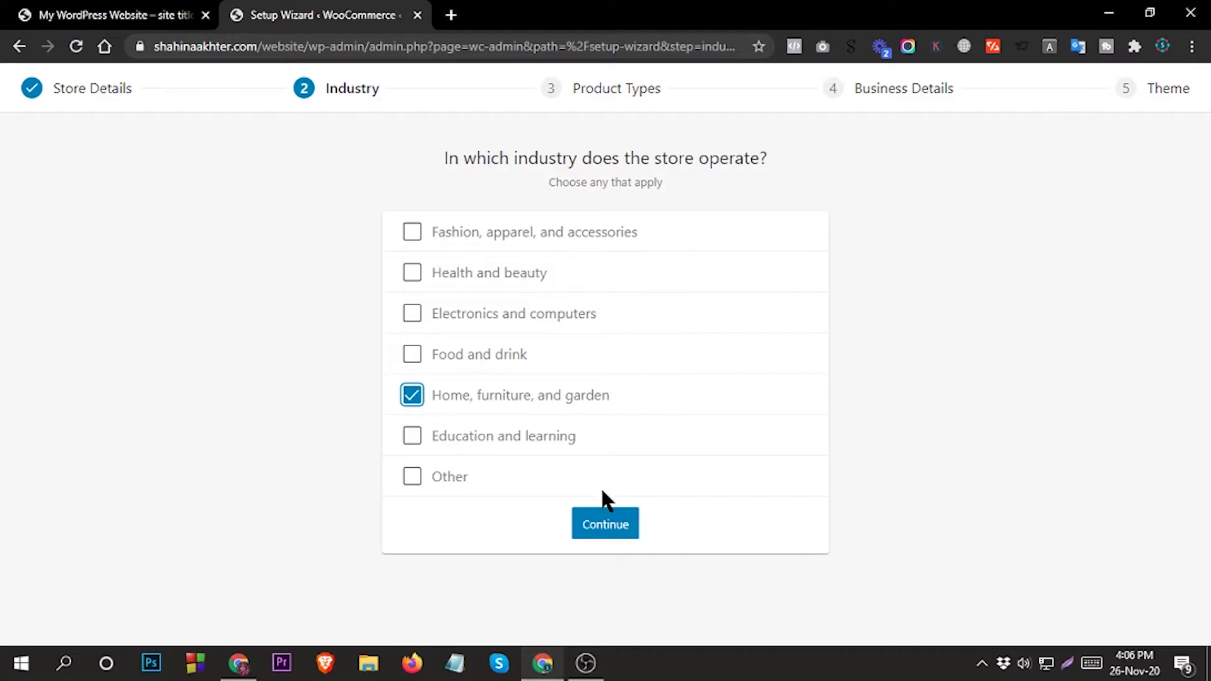
click(615, 533)
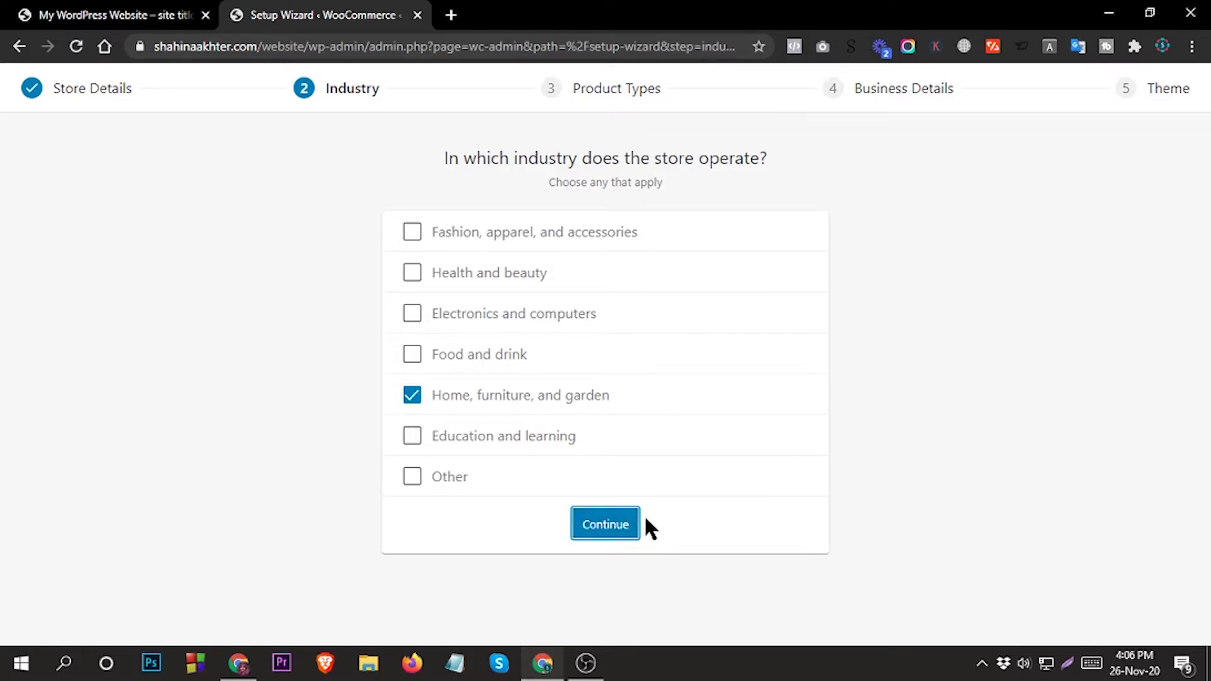
Leave Physical products as the only product type, with Downloads unticked, and continue
scroll(616, 287, down, 1)
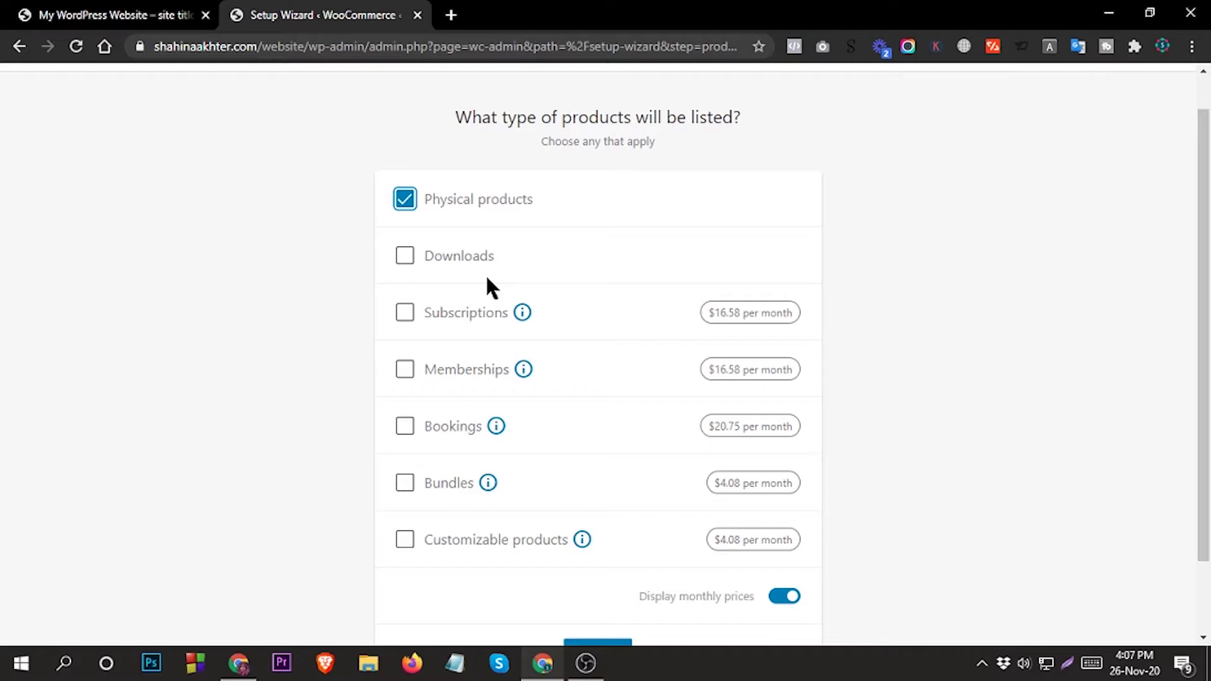
click(403, 260)
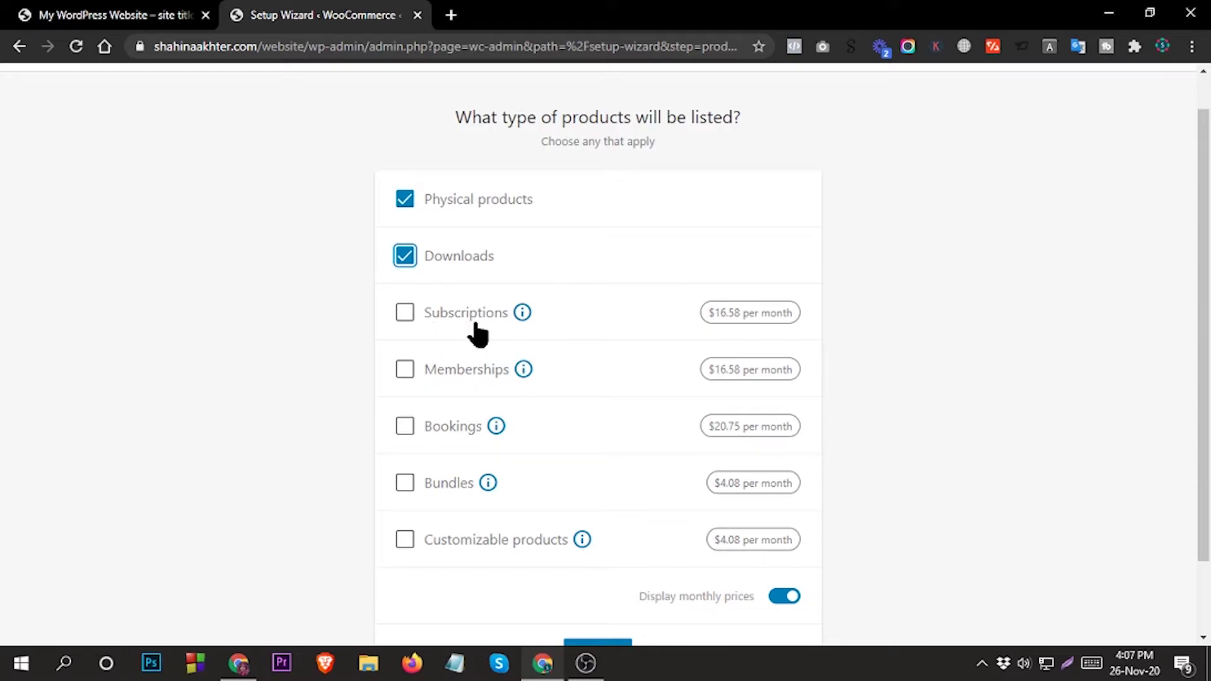
scroll(596, 394, down, 2)
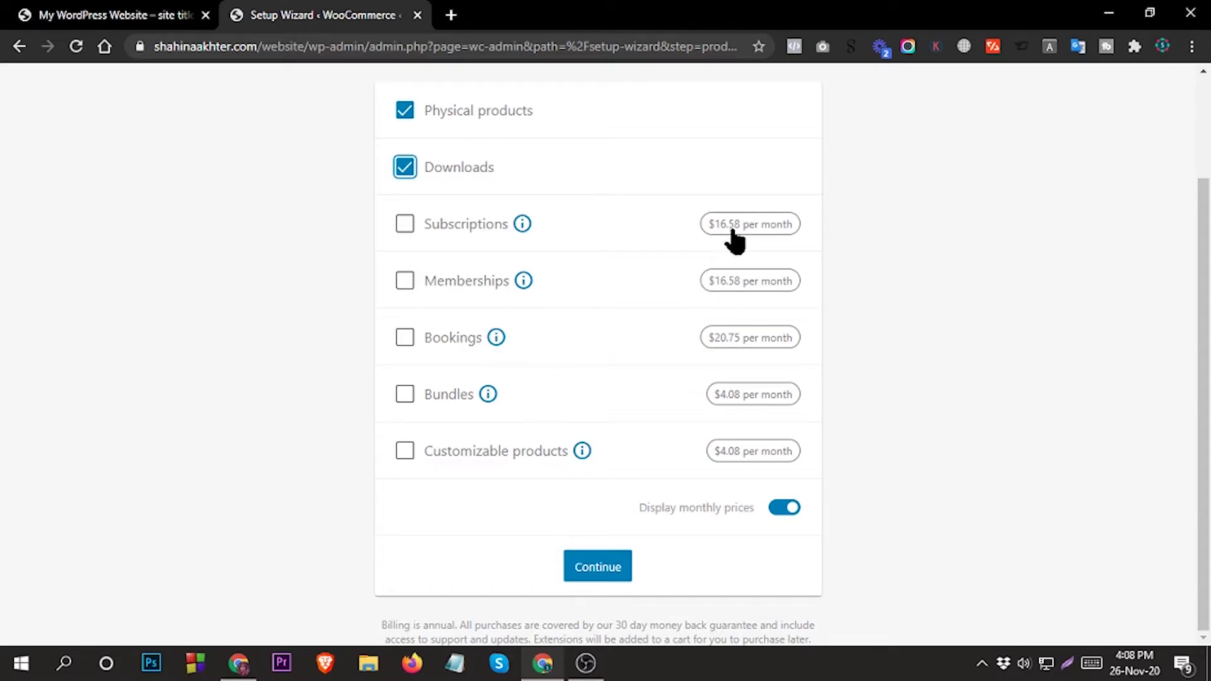
scroll(641, 364, up, 2)
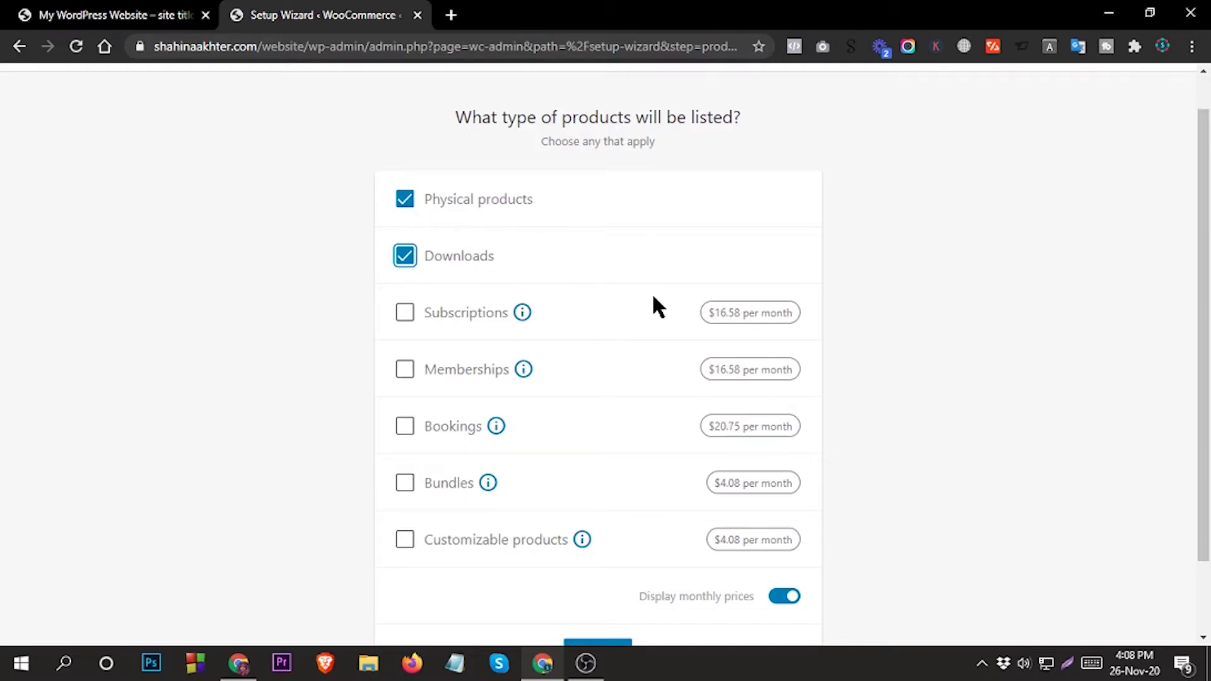
click(408, 260)
scroll(760, 511, down, 2)
click(607, 571)
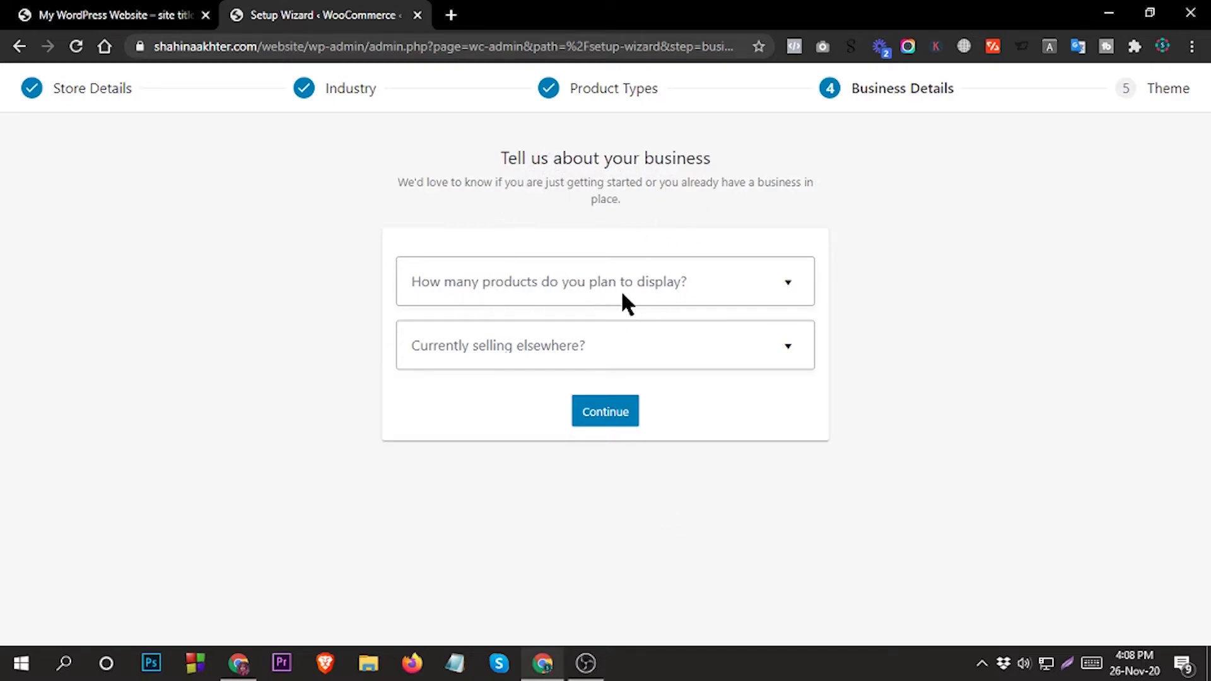
Answer 11 - 100 planned products and No to selling elsewhere
click(670, 291)
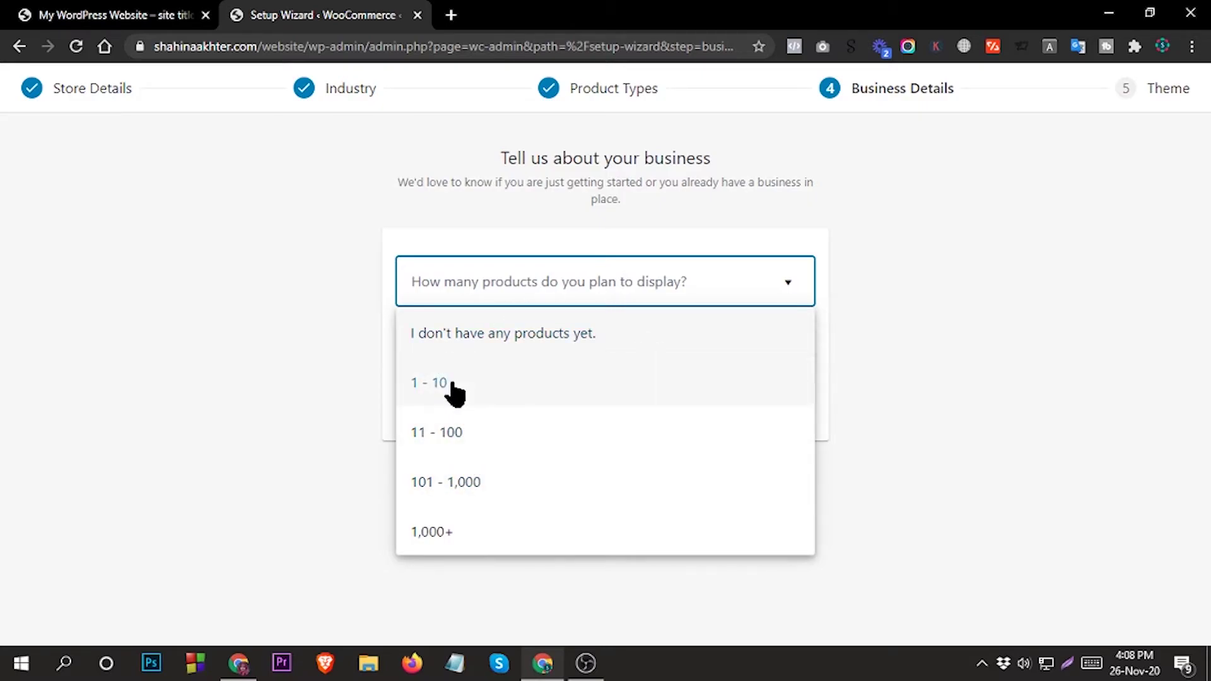
click(450, 443)
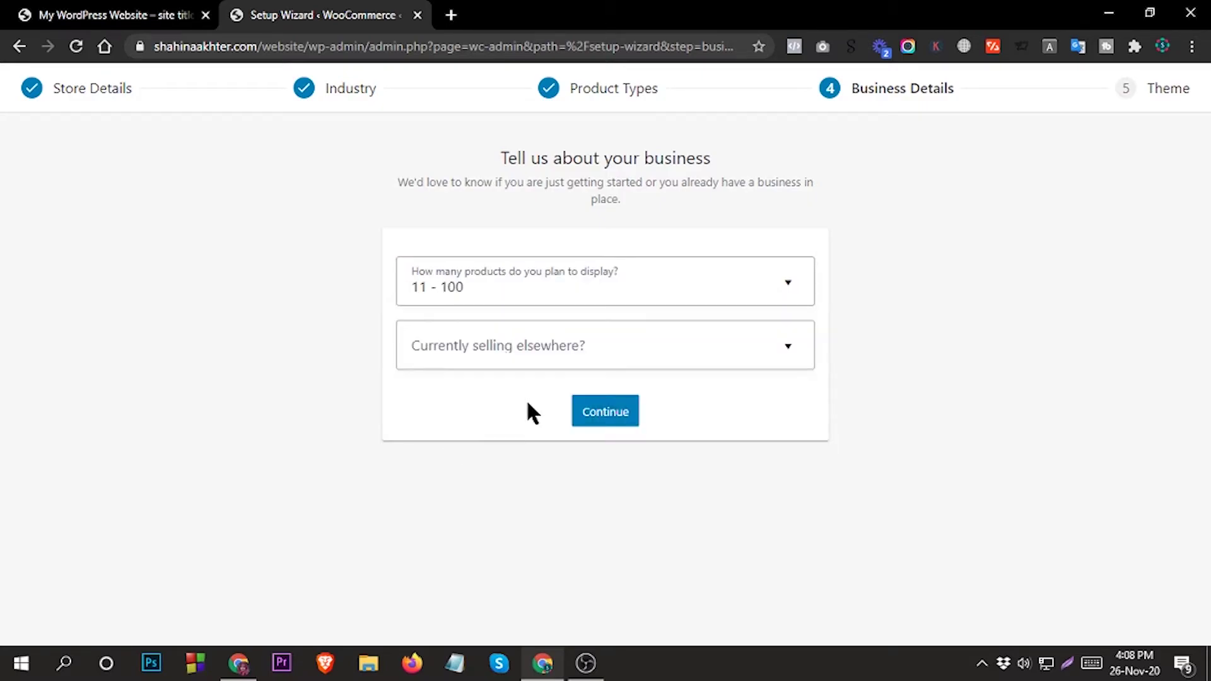
click(551, 362)
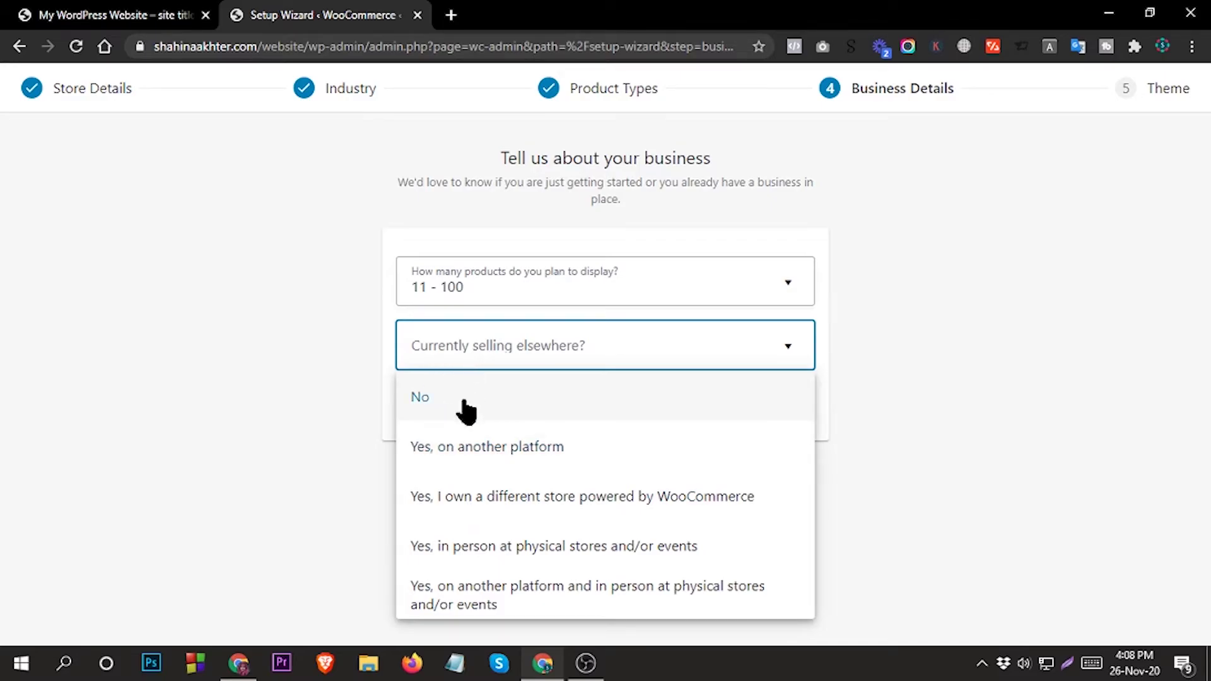
click(444, 406)
Switch off the Facebook, Mailchimp and Google Ads extensions and continue
scroll(731, 442, down, 2)
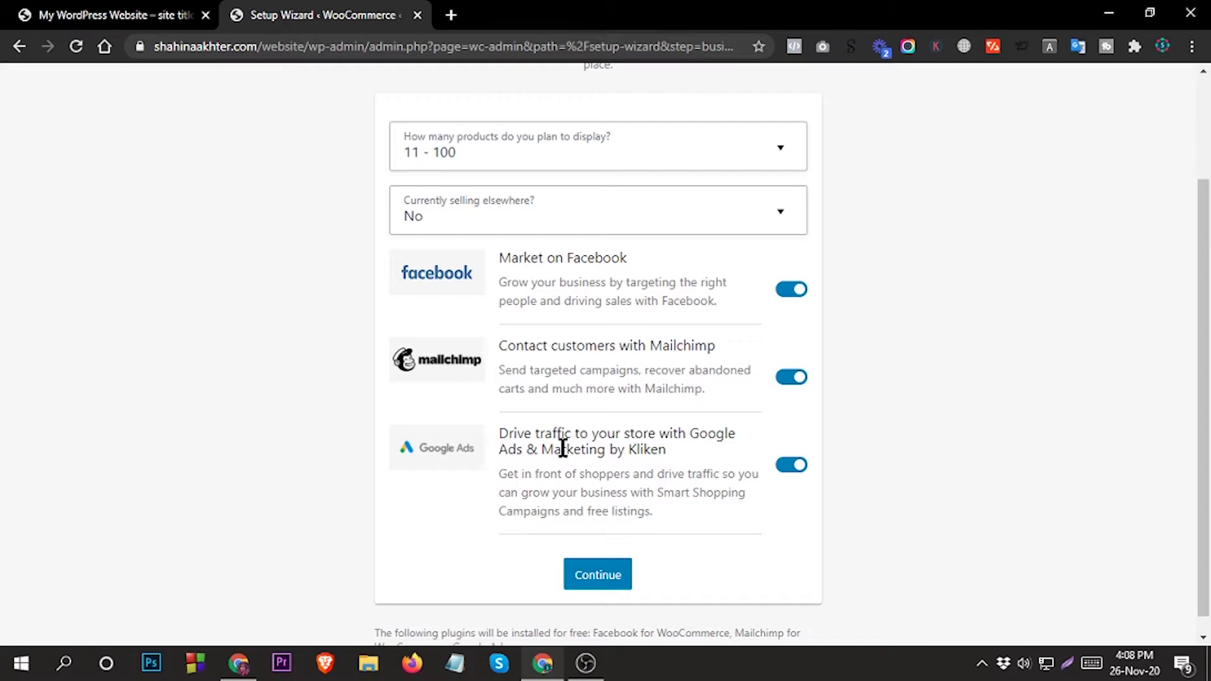
click(796, 291)
click(800, 379)
click(800, 467)
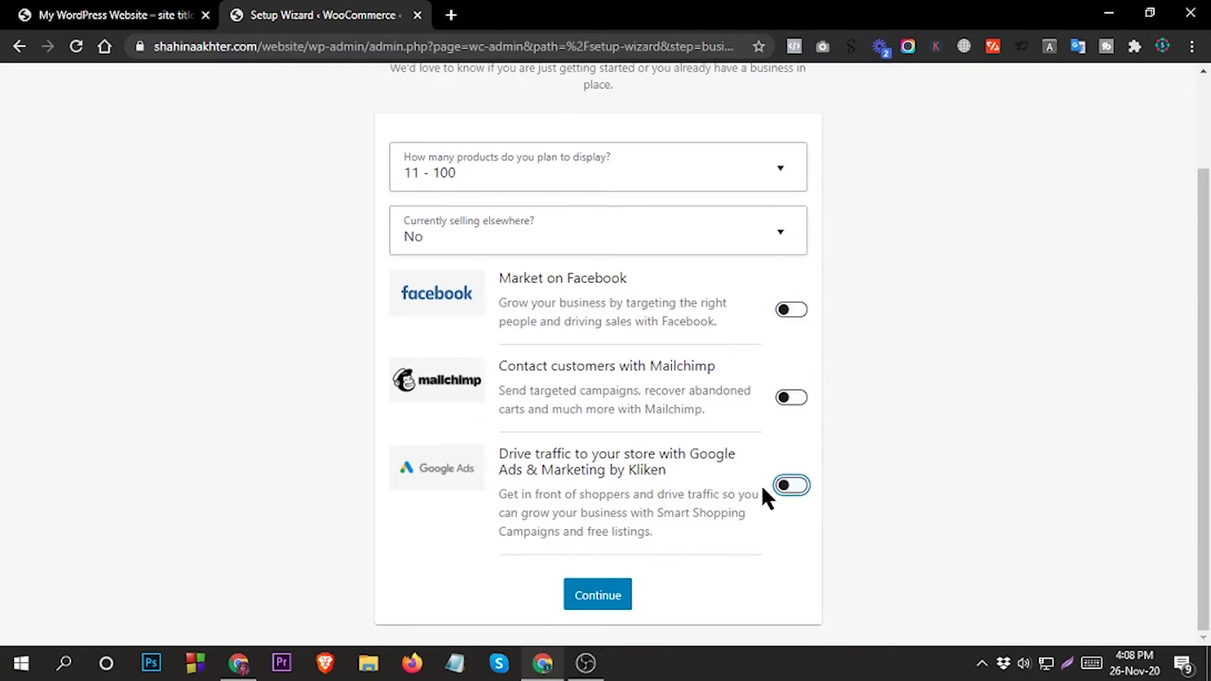
click(618, 593)
Browse the storefront themes, from Agency and Rhodes down to Deli and Boutique
click(577, 593)
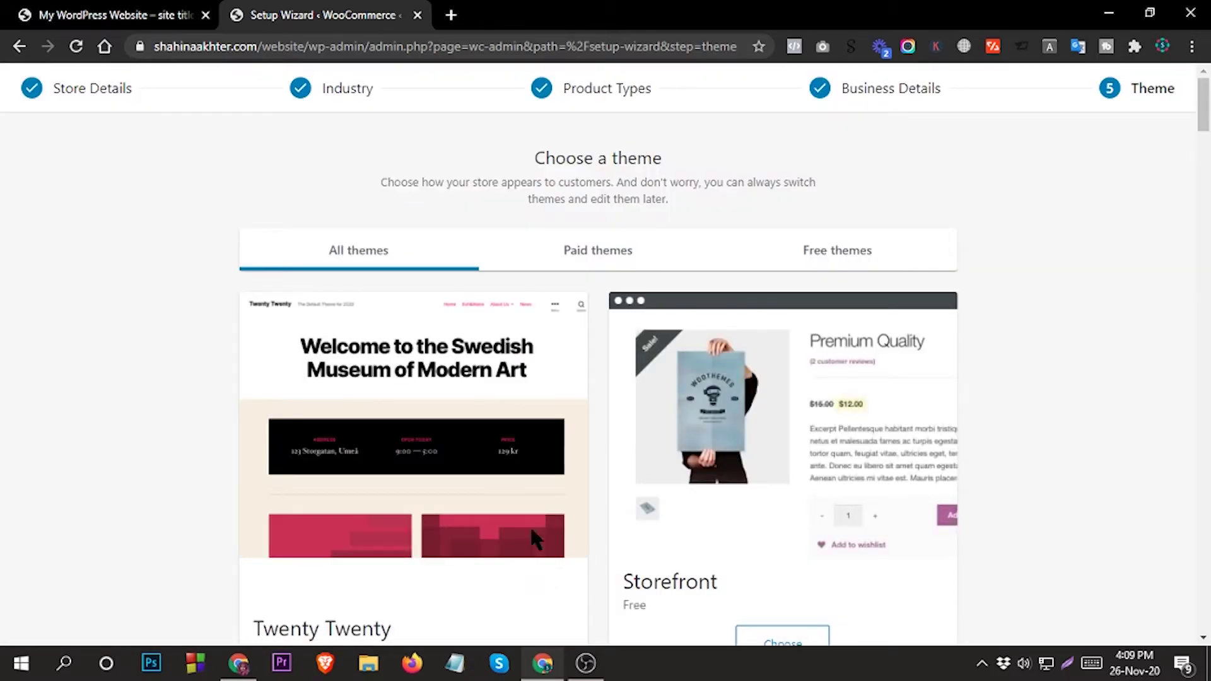
scroll(751, 324, down, 2)
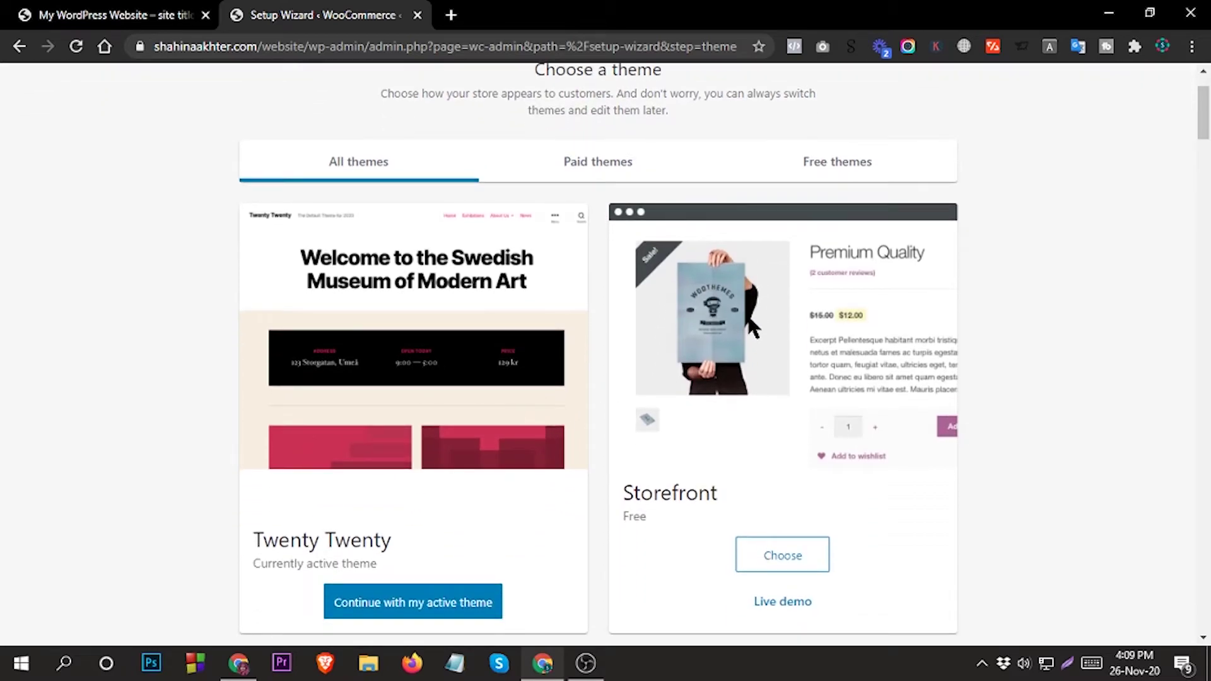
scroll(750, 325, down, 3)
scroll(751, 324, up, 4)
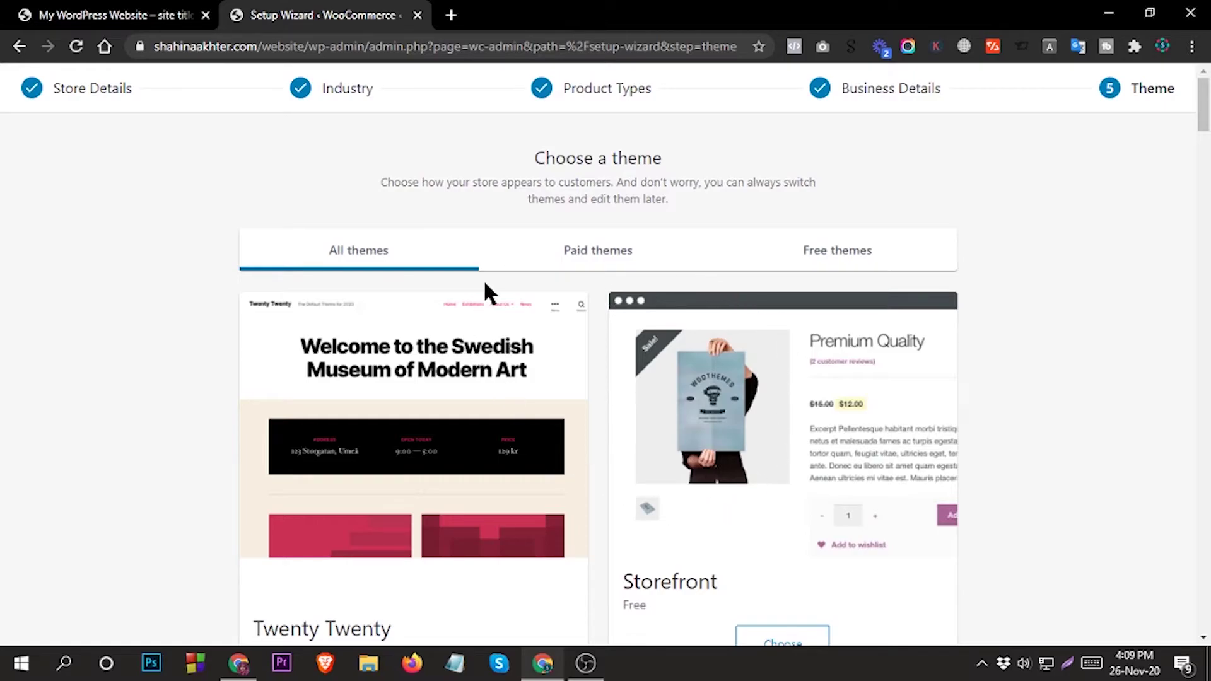
scroll(810, 382, down, 2)
scroll(750, 420, down, 2)
scroll(517, 406, up, 2)
scroll(587, 372, down, 3)
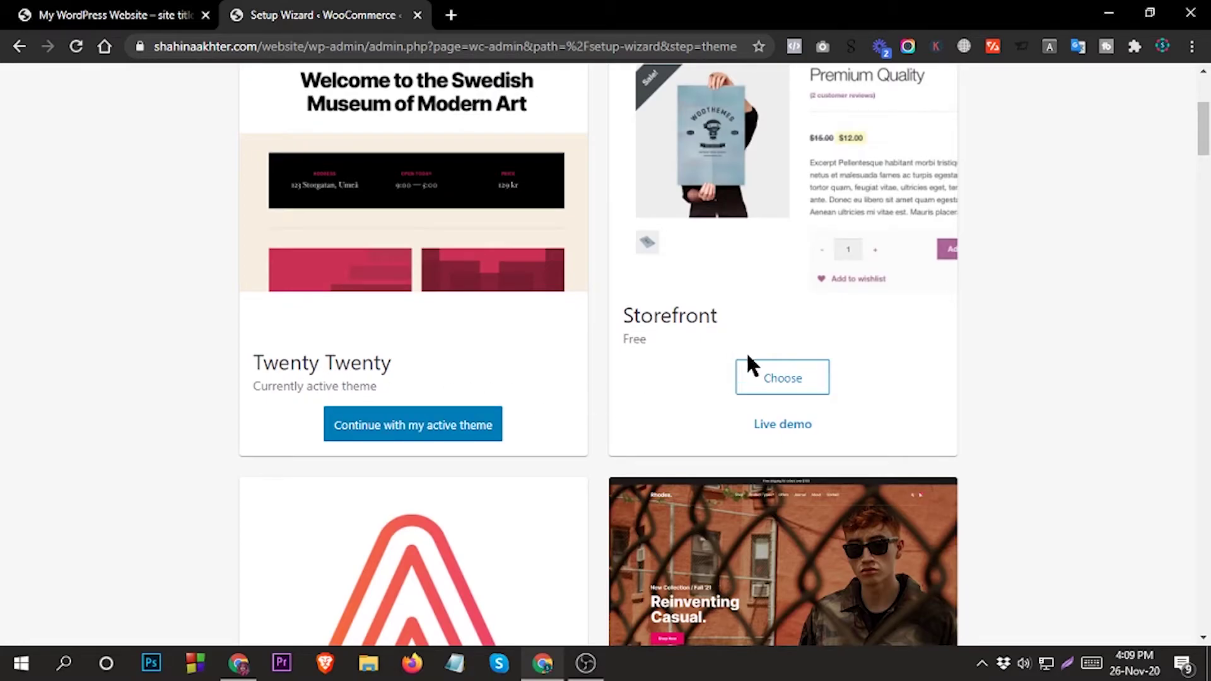
scroll(760, 366, down, 7)
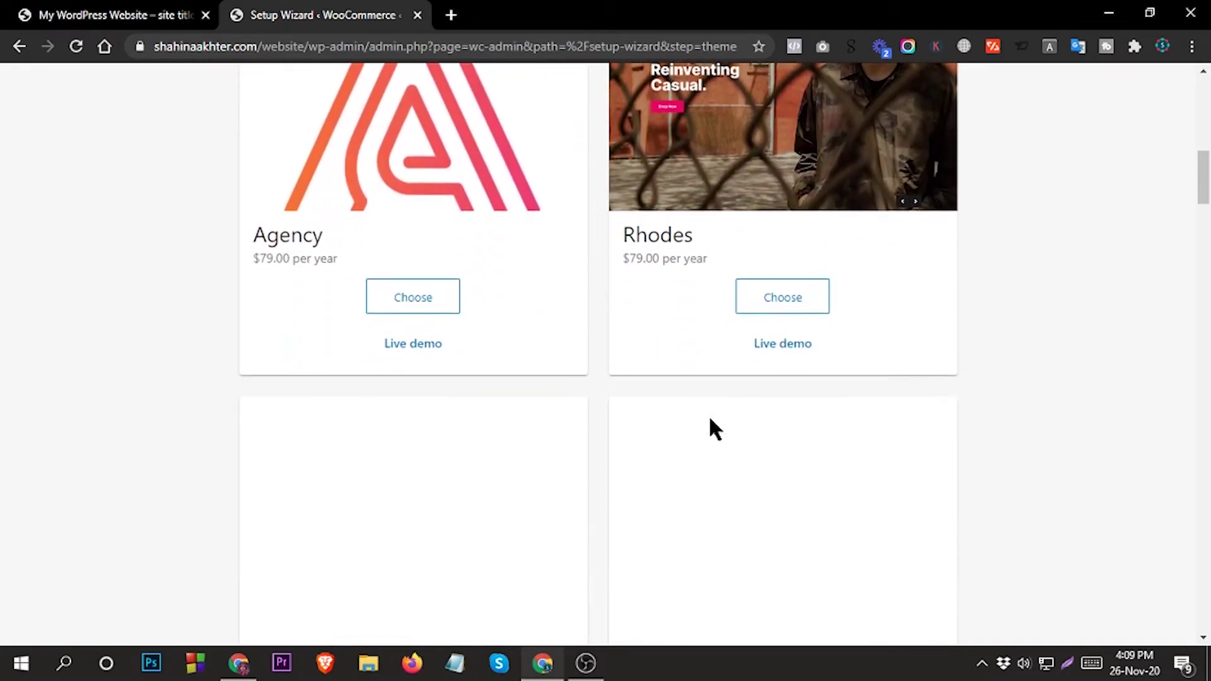
scroll(711, 421, down, 11)
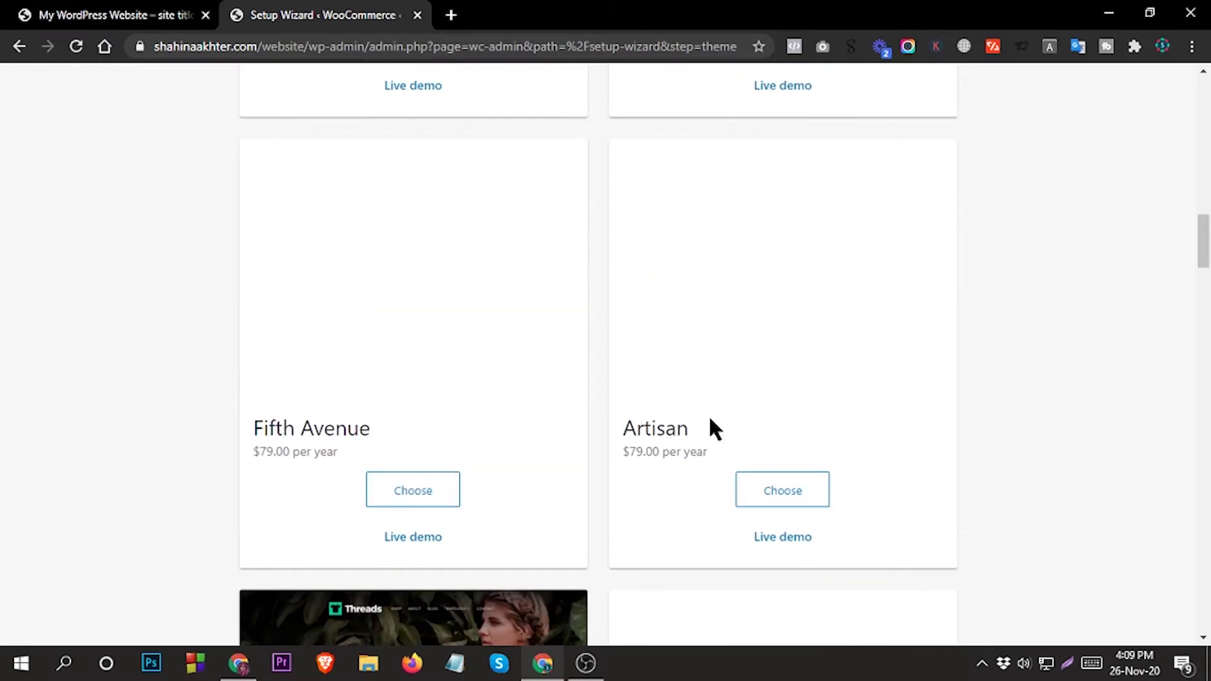
scroll(710, 420, down, 8)
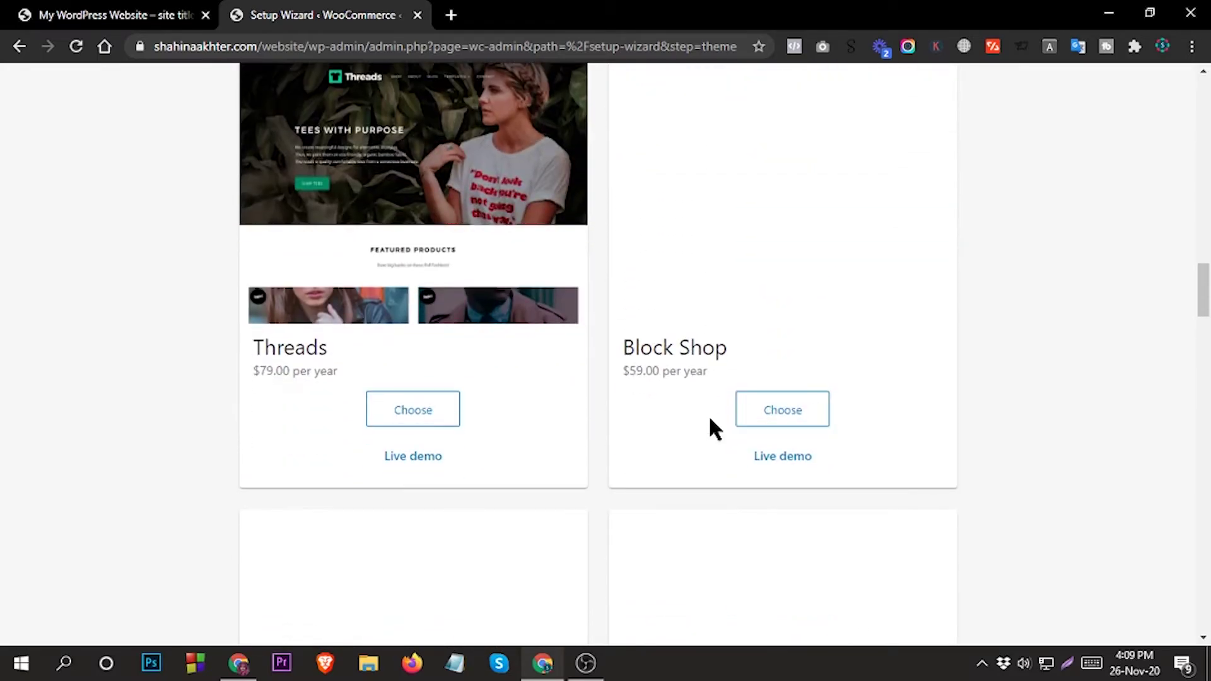
scroll(709, 415, down, 15)
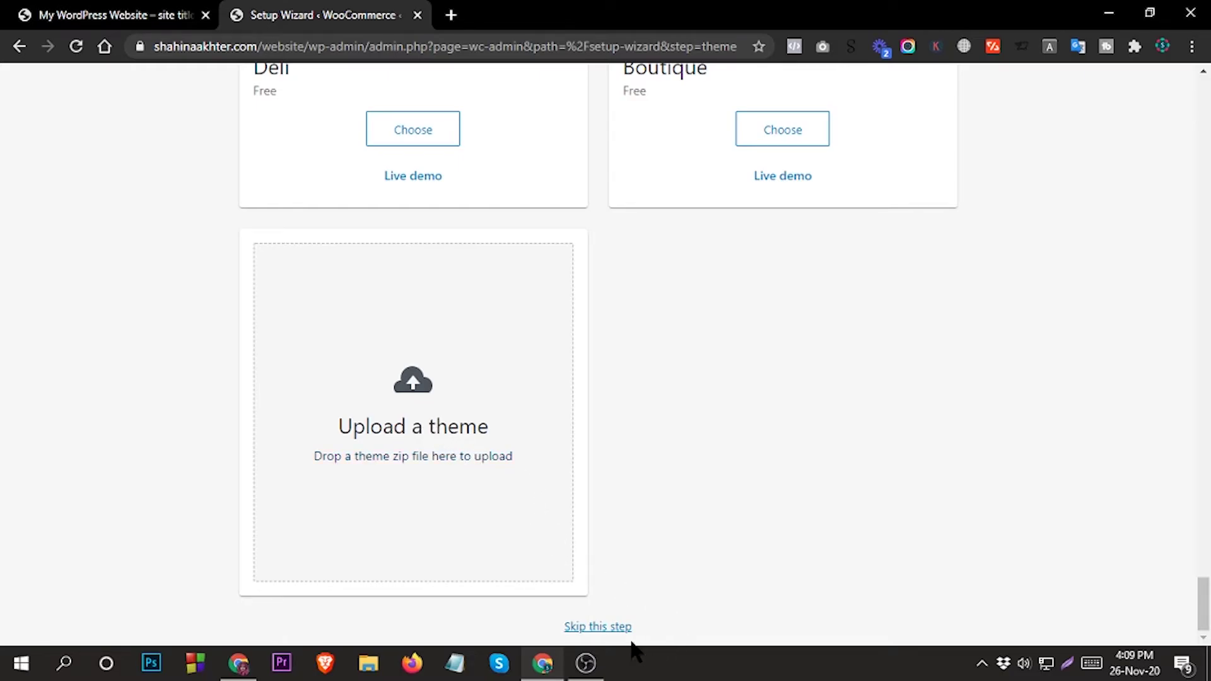
Skip the theme step and decline the Jetpack and Shipping & Tax add-ons
click(616, 626)
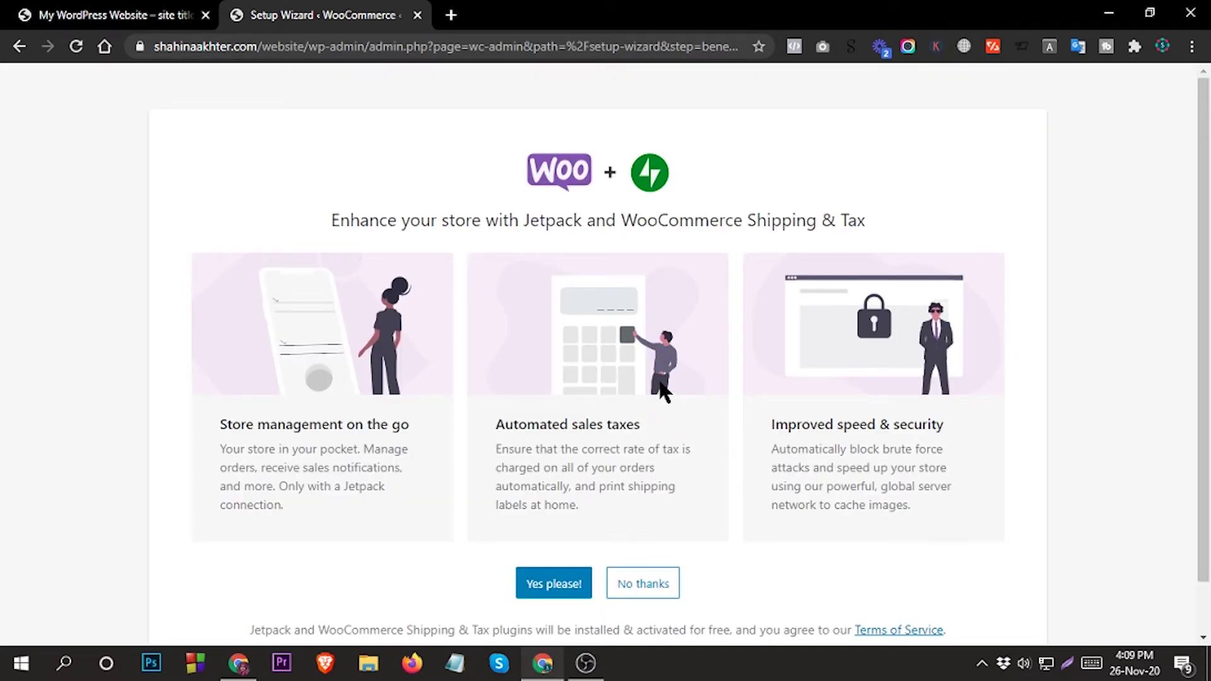
scroll(662, 391, down, 1)
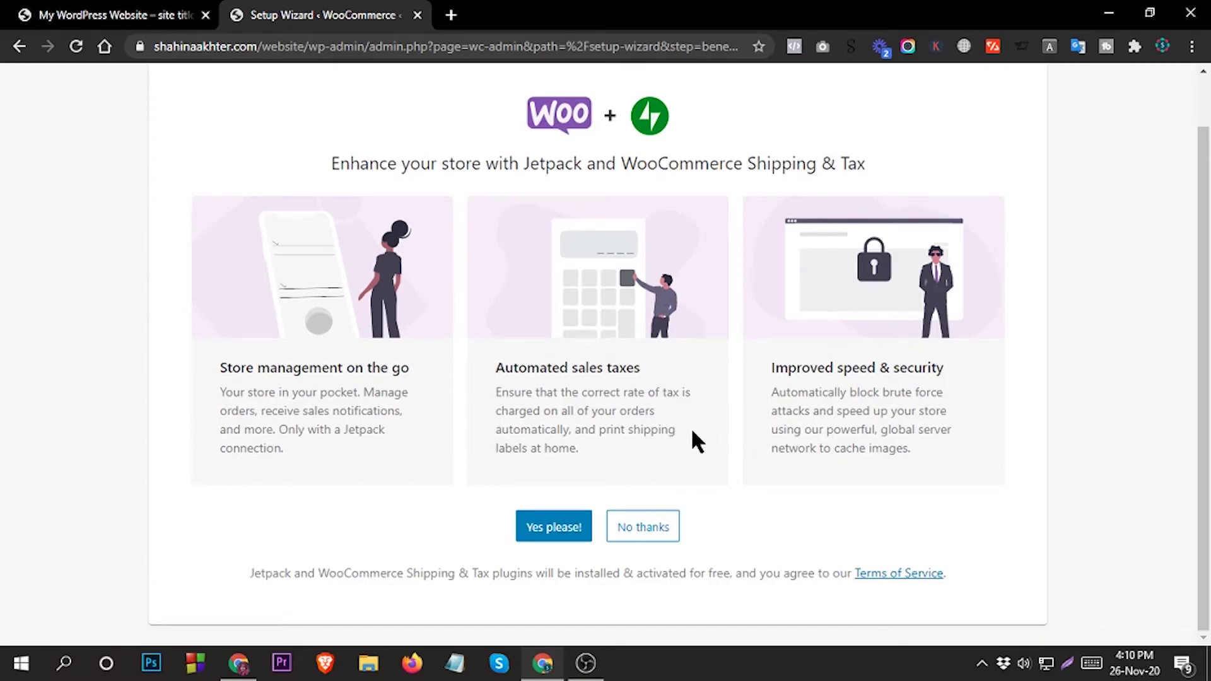
click(638, 529)
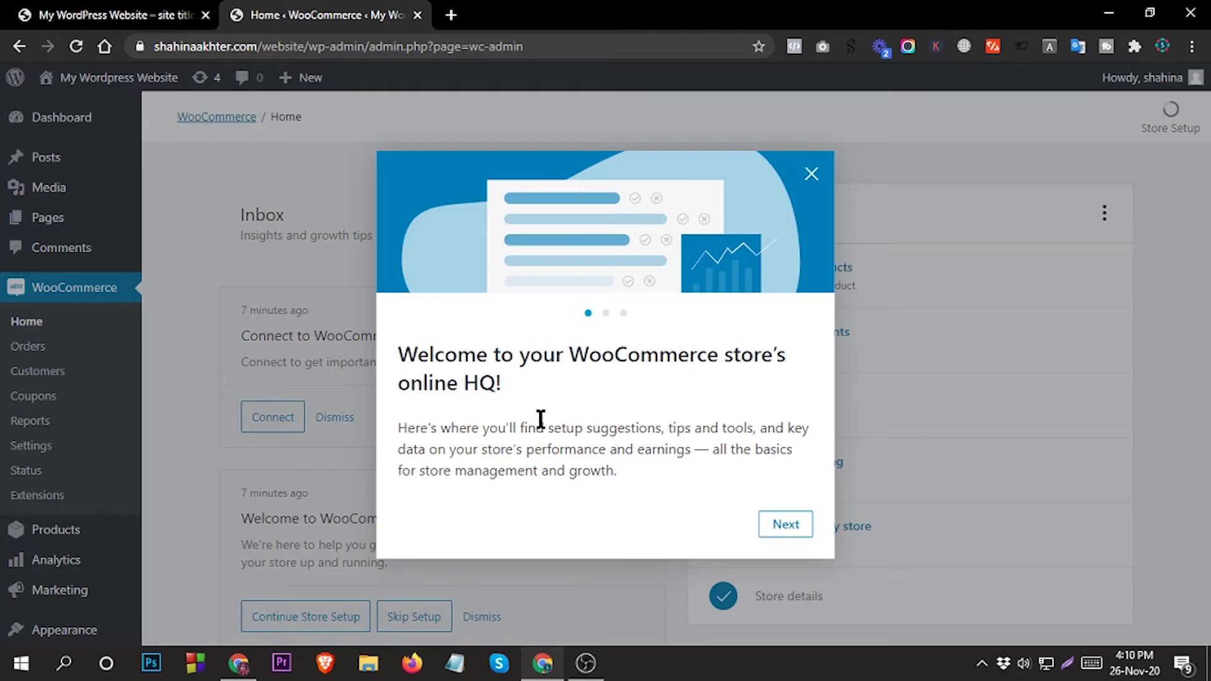
Go through the welcome tour's slides to its end and close it
click(779, 530)
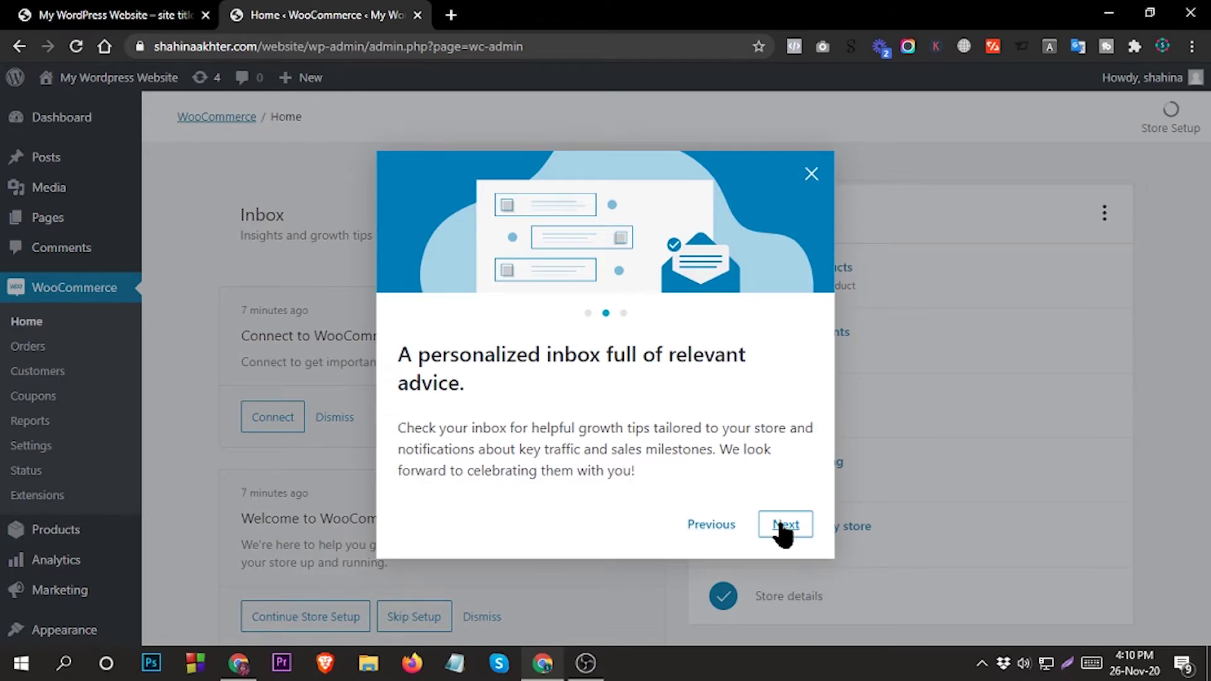
click(784, 529)
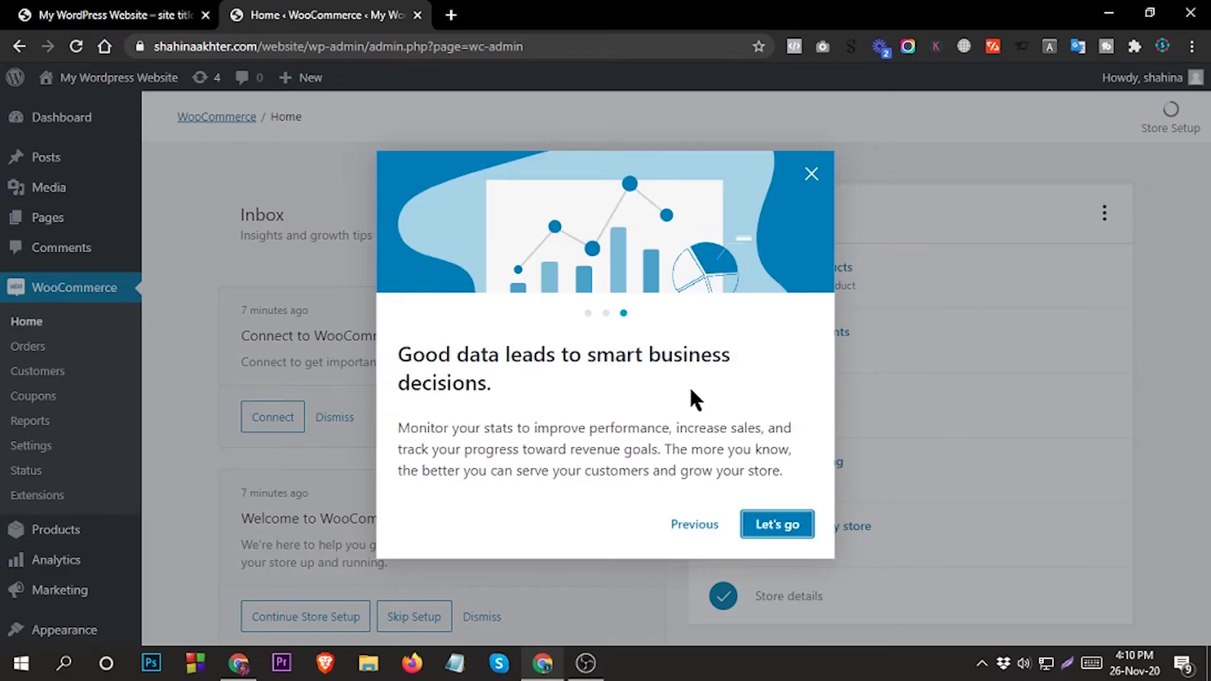
click(790, 529)
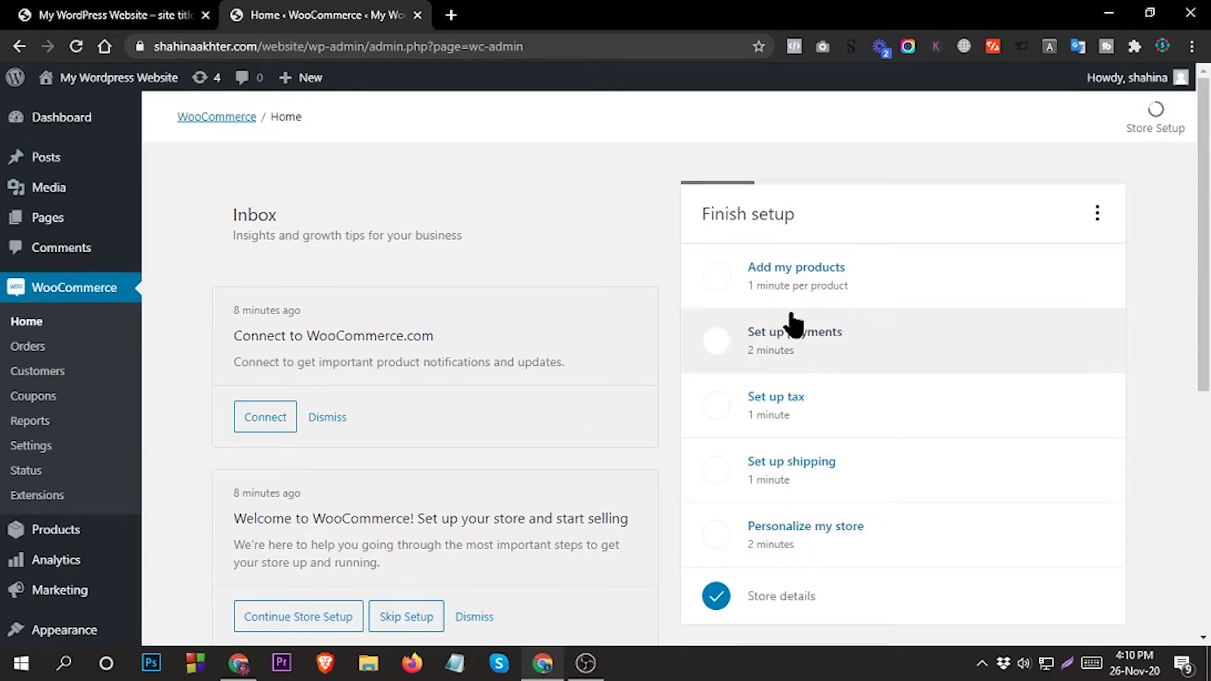
Open WooCommerce > Settings from the admin sidebar
scroll(835, 351, down, 3)
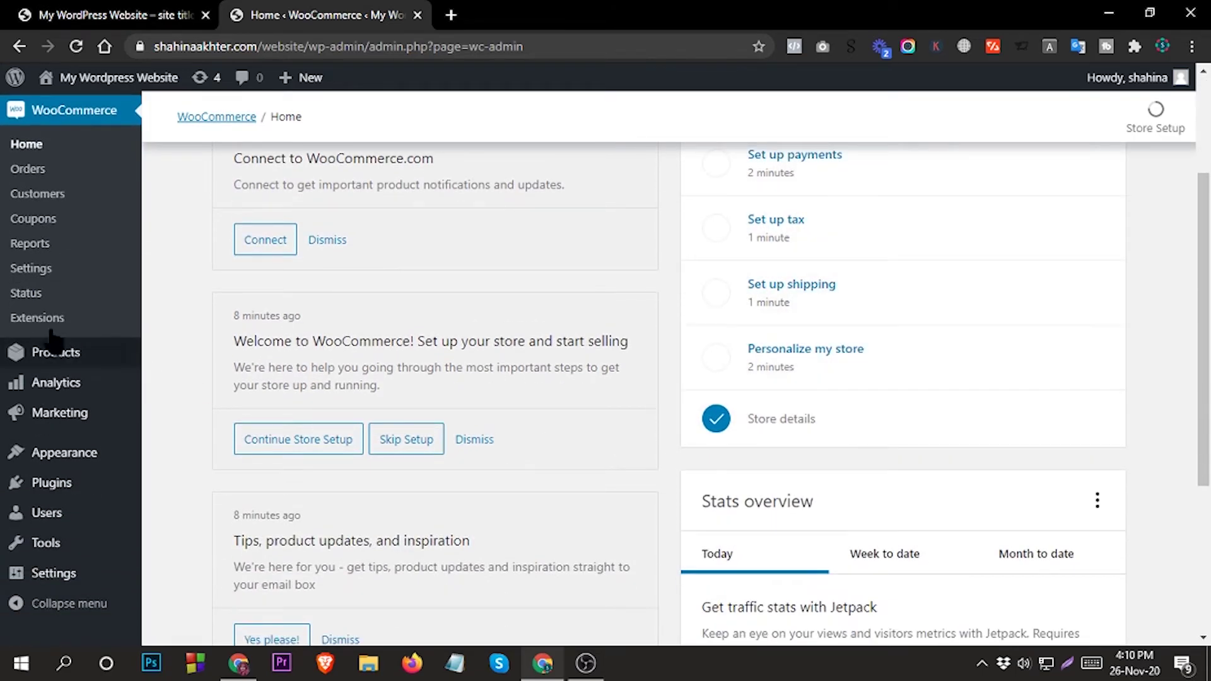
scroll(49, 202, up, 2)
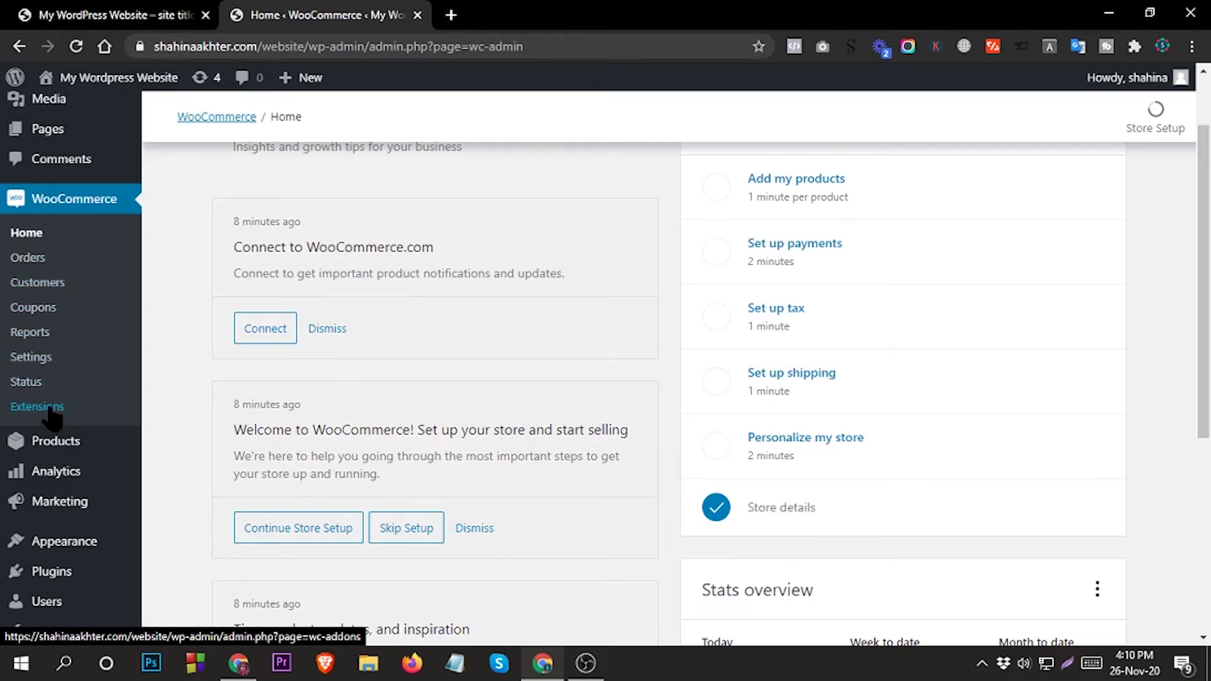
click(48, 357)
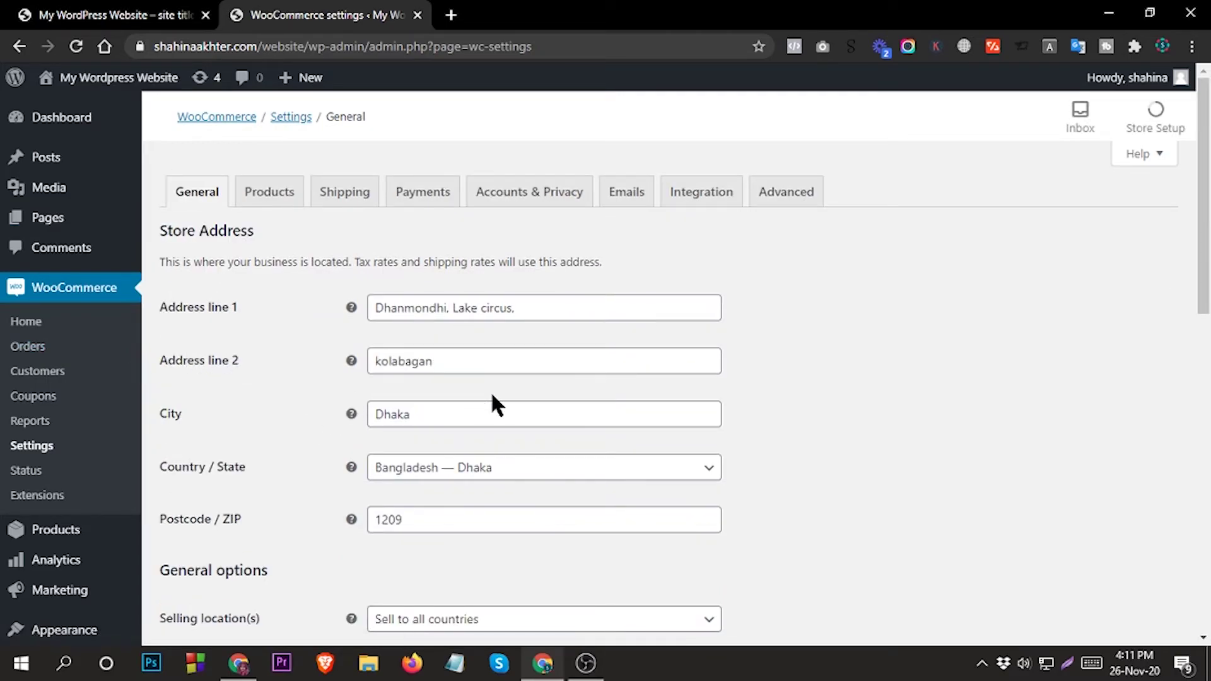
Change Selling location(s) to 'Sell to specific countries'
scroll(495, 403, down, 3)
scroll(495, 403, up, 3)
scroll(478, 380, down, 2)
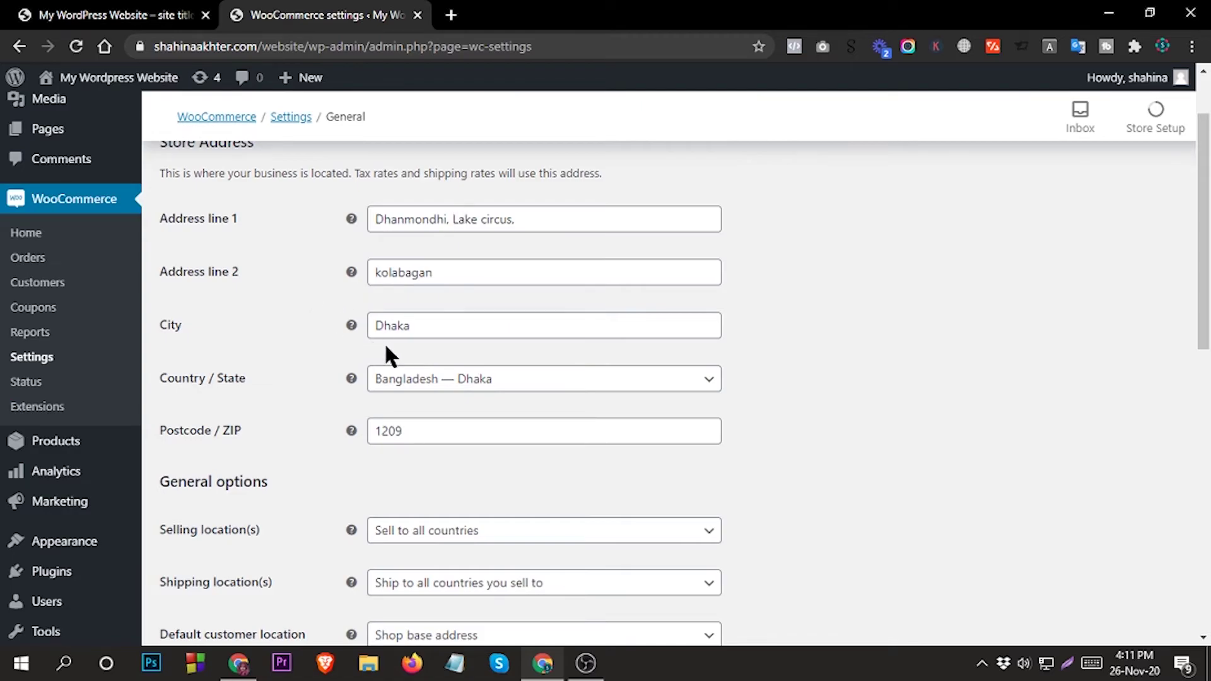
scroll(419, 418, down, 2)
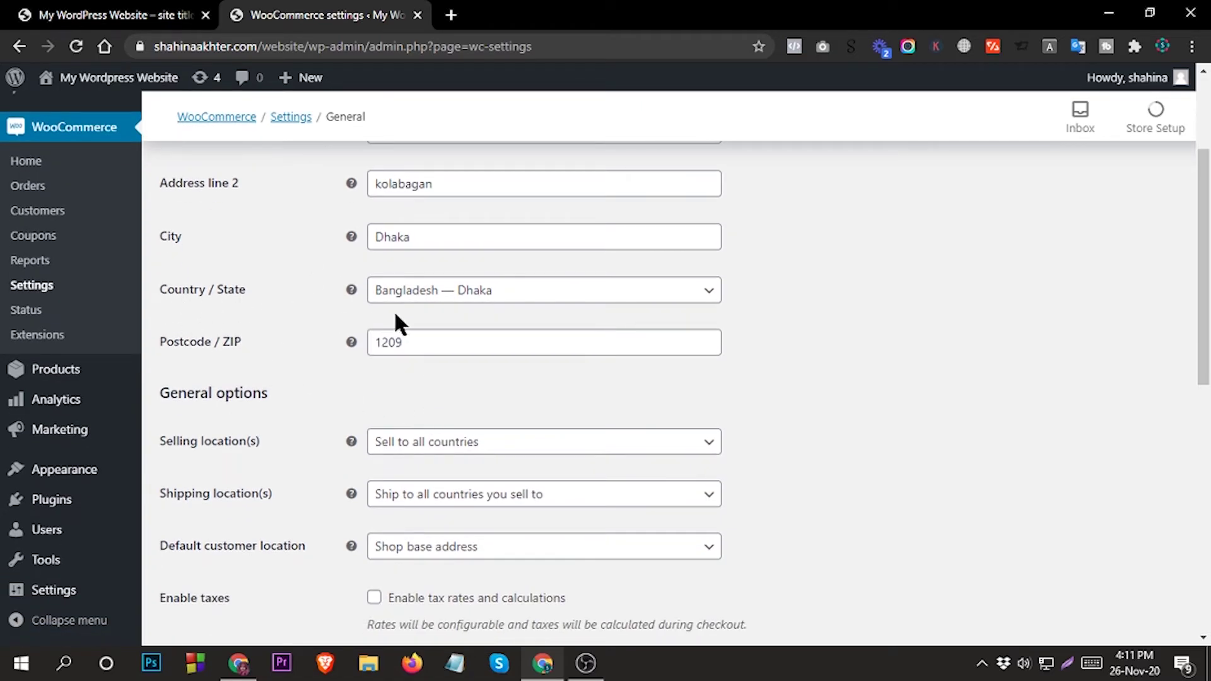
scroll(464, 356, down, 3)
scroll(467, 369, up, 1)
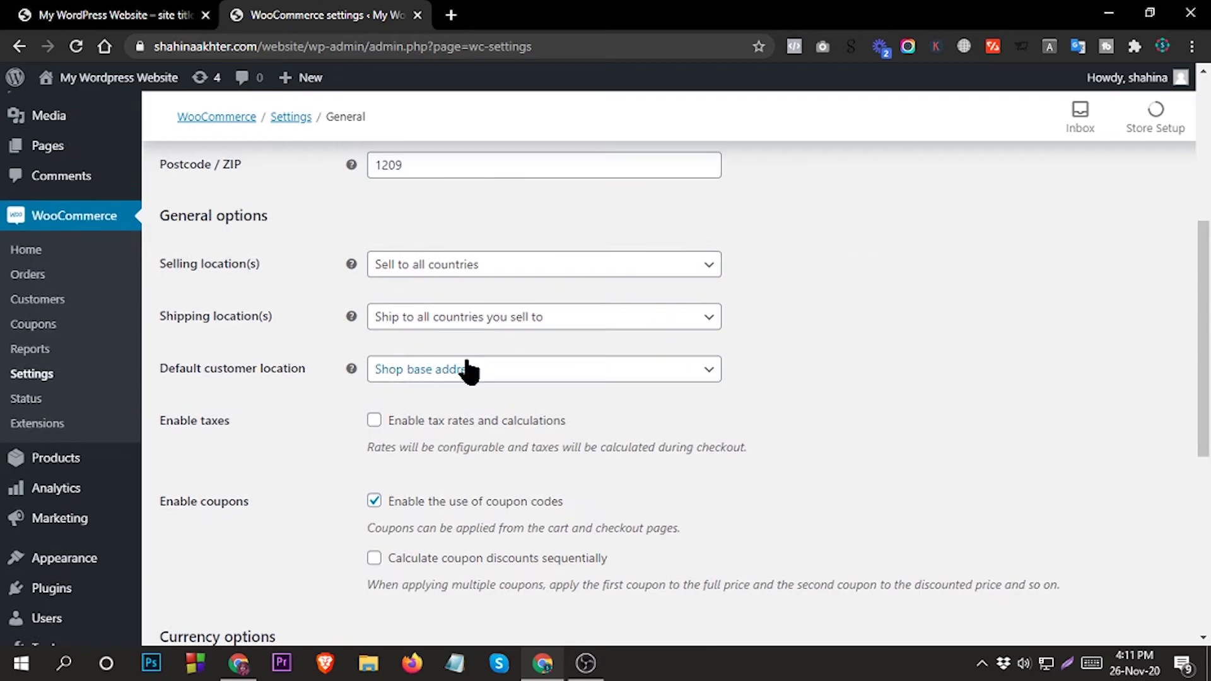
click(460, 266)
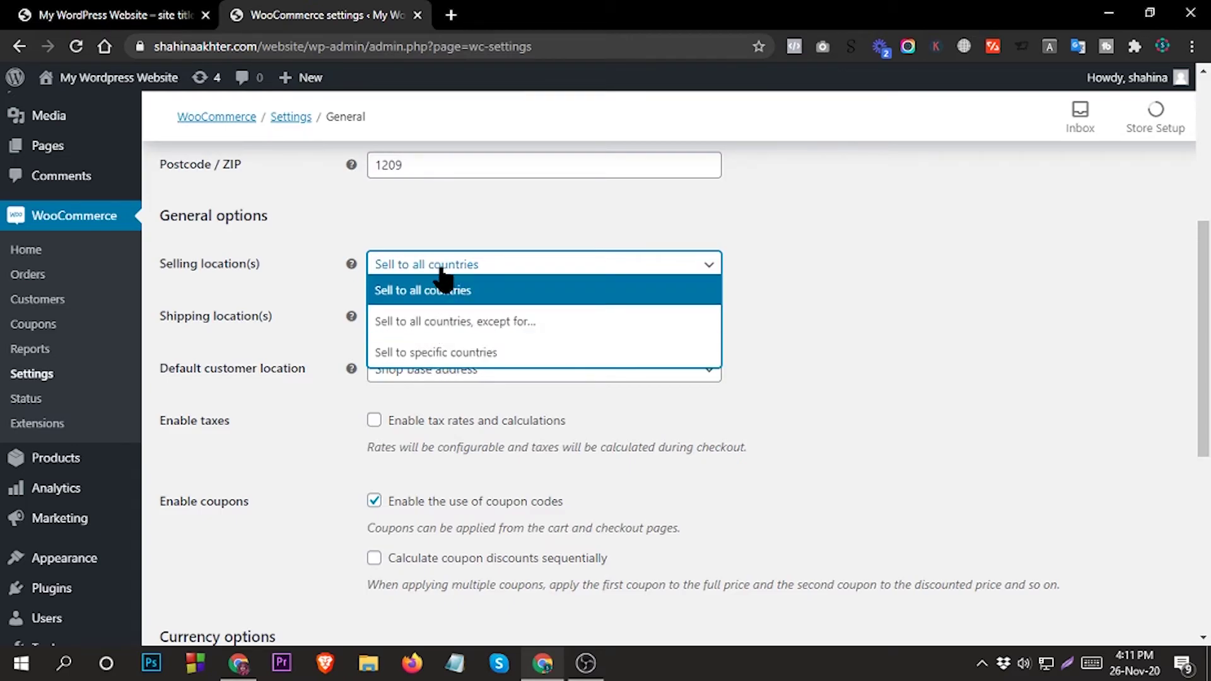
click(462, 285)
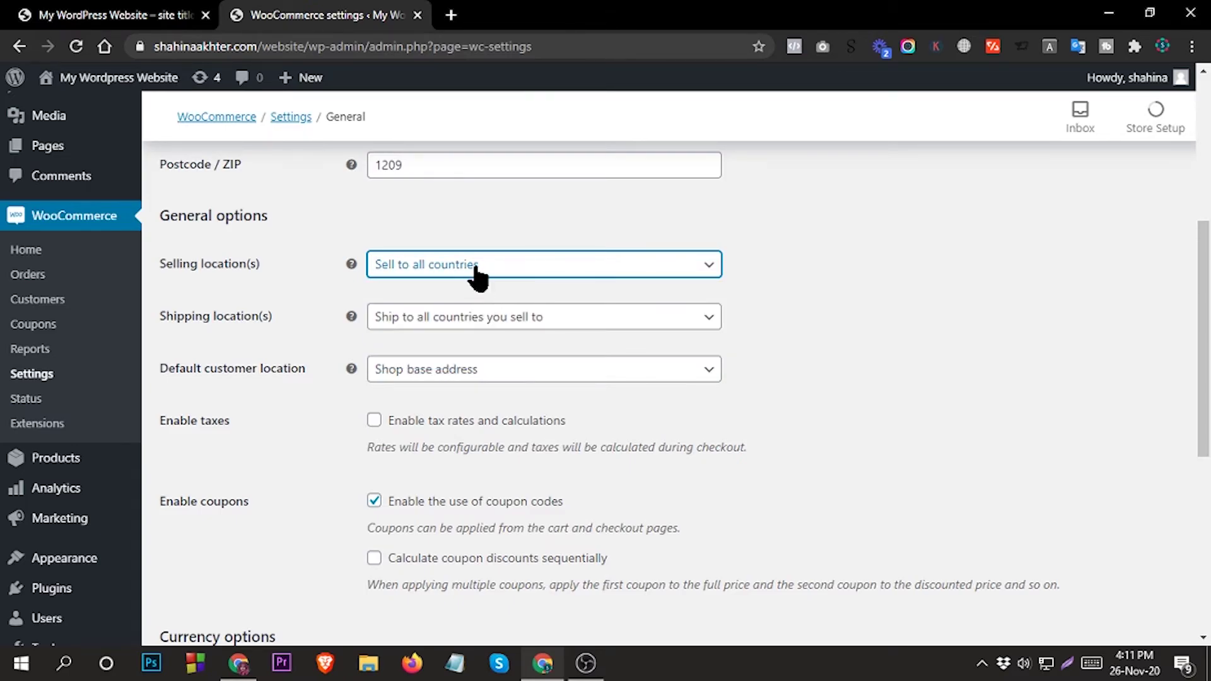
click(477, 271)
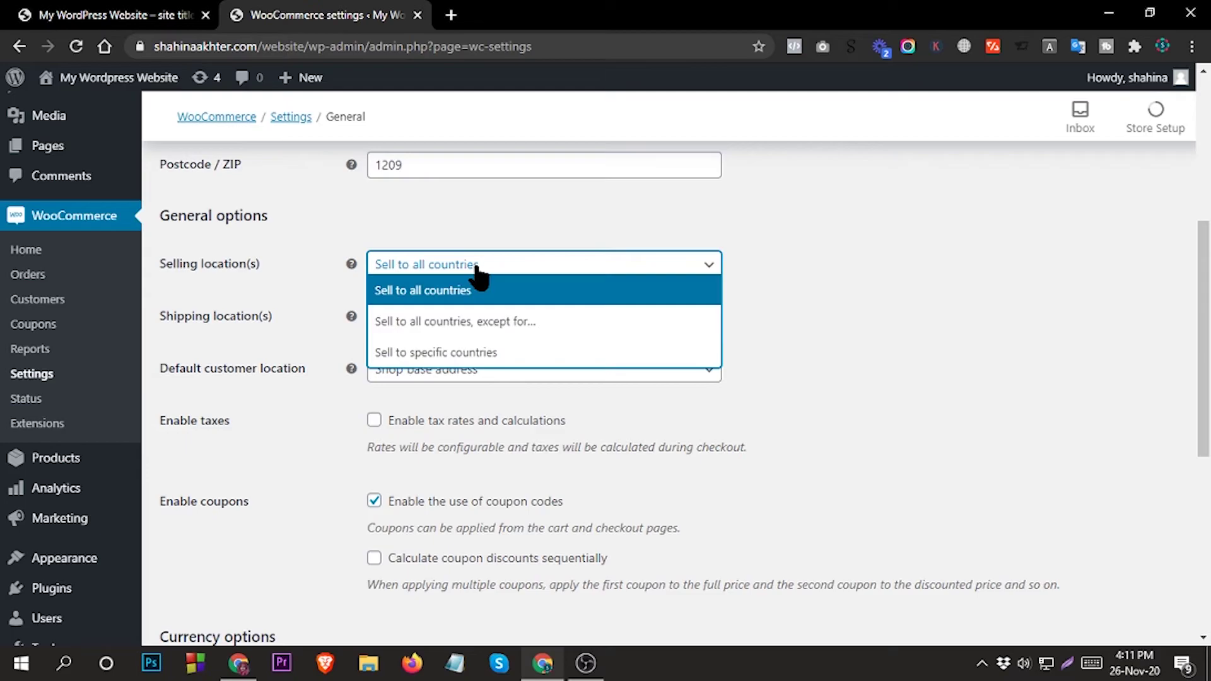
click(438, 357)
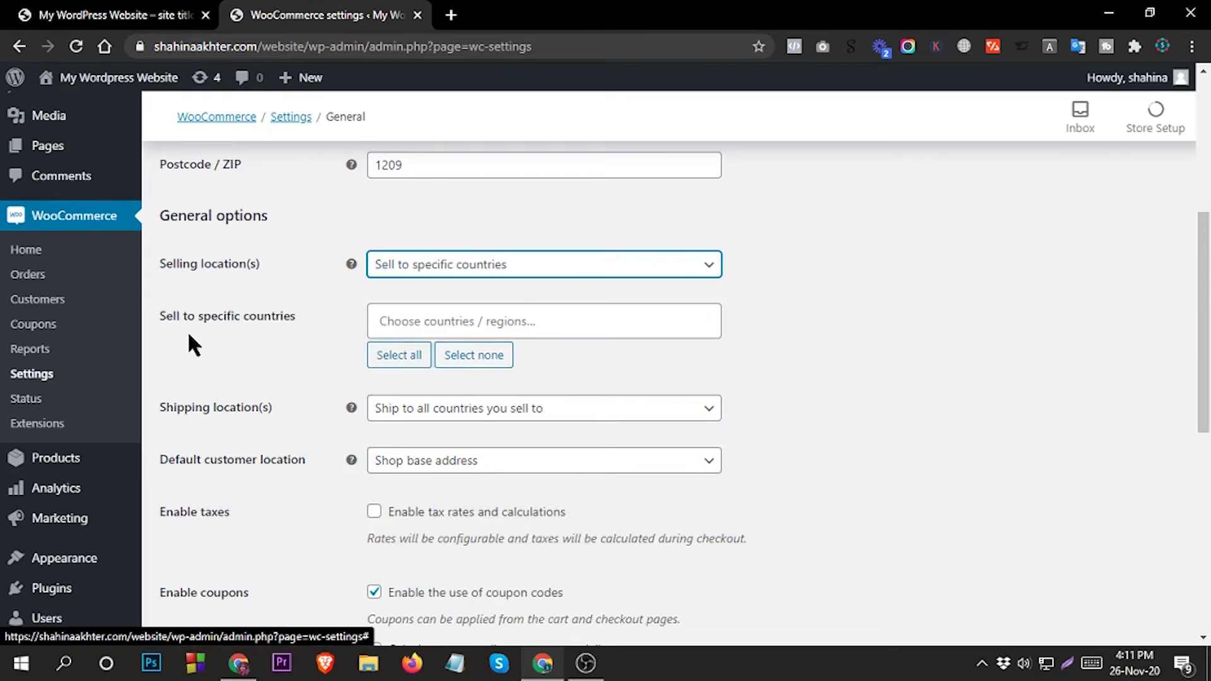
Search 'united' and add United States (US) as the only selling country
click(431, 320)
text(usa)
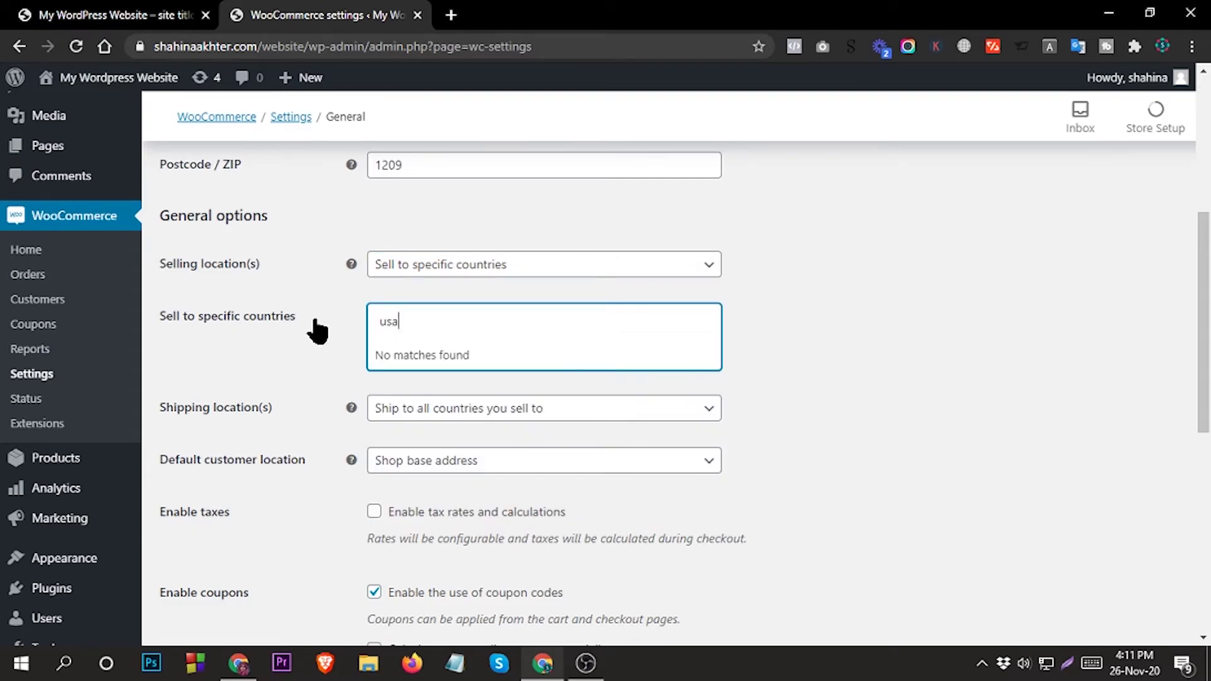
key(BackSpace)
key(BackSpace)
key(BackSpace)
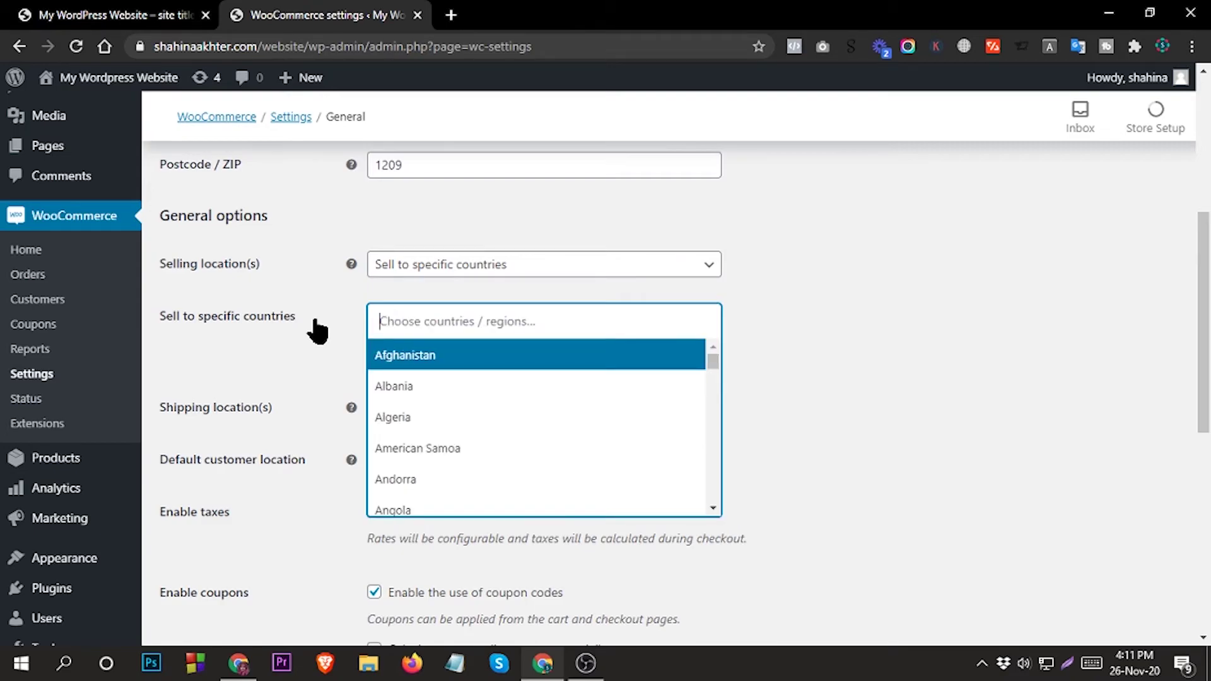
text(a)
key(BackSpace)
text(unite)
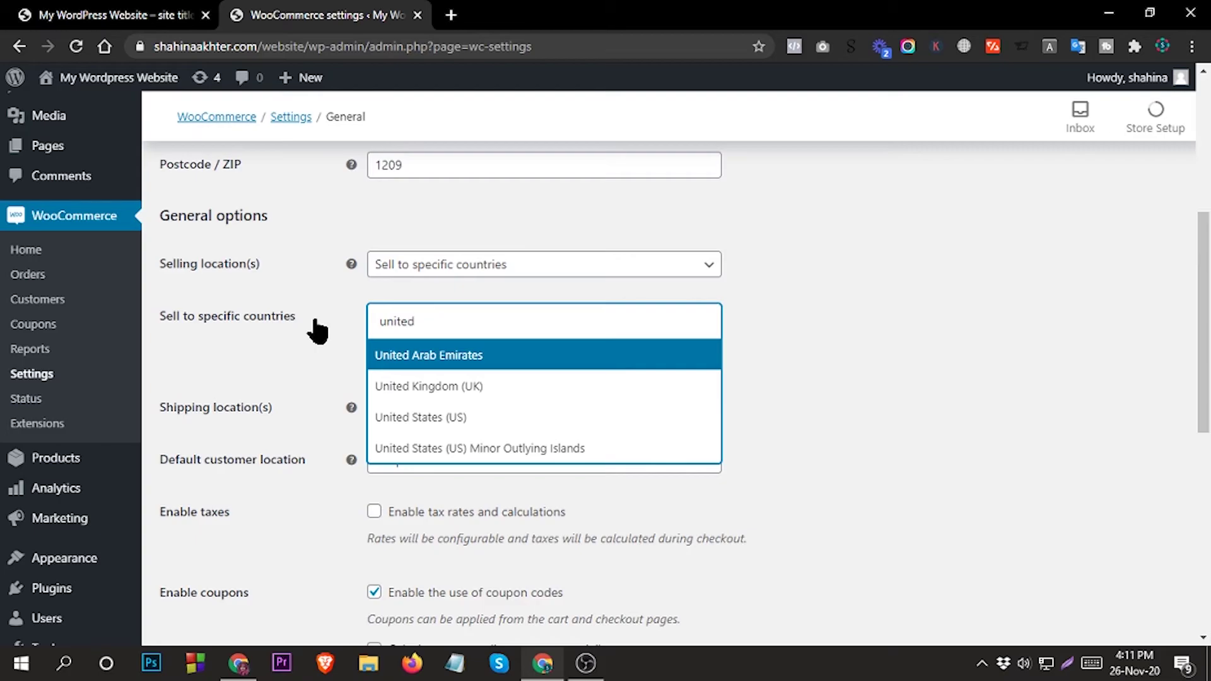
text(d)
click(410, 418)
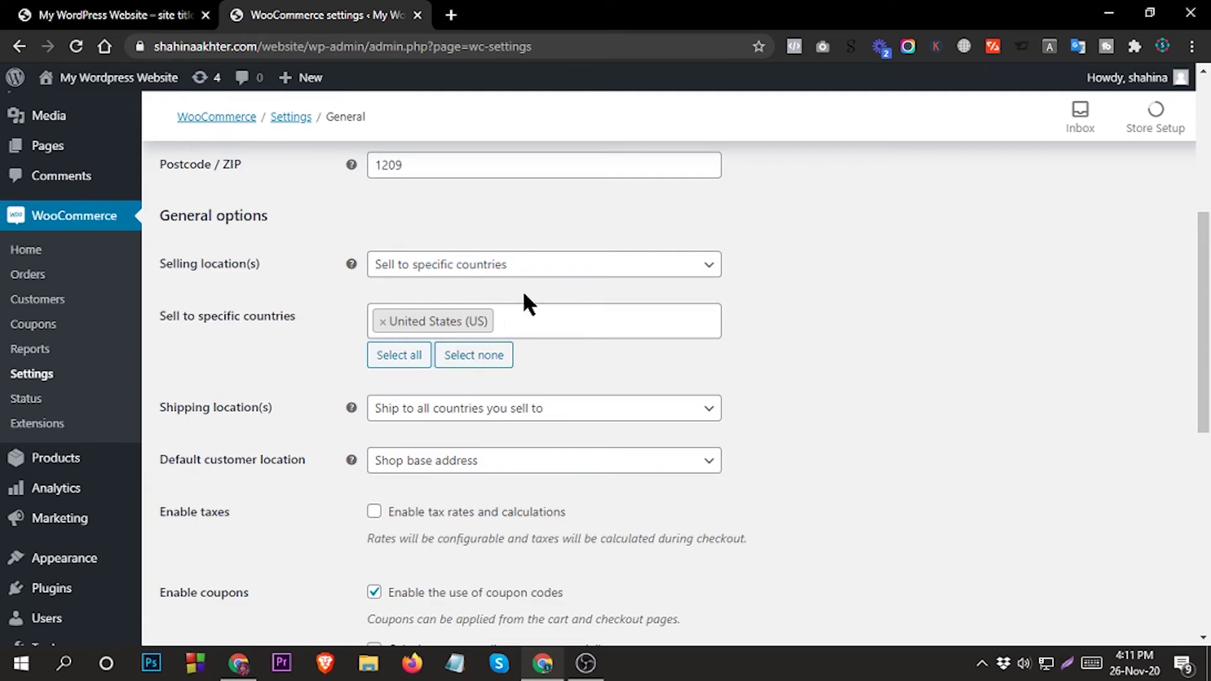
Review the General options, leaving the tax and coupon settings as they were
scroll(473, 378, down, 1)
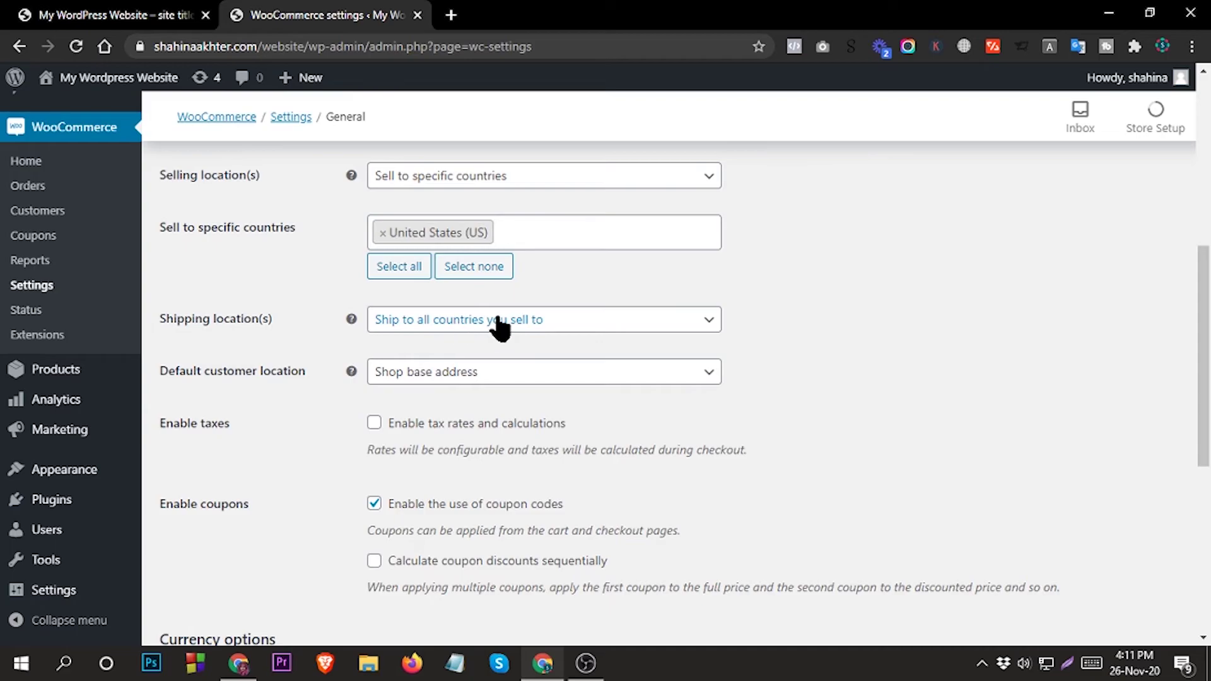
scroll(472, 359, up, 7)
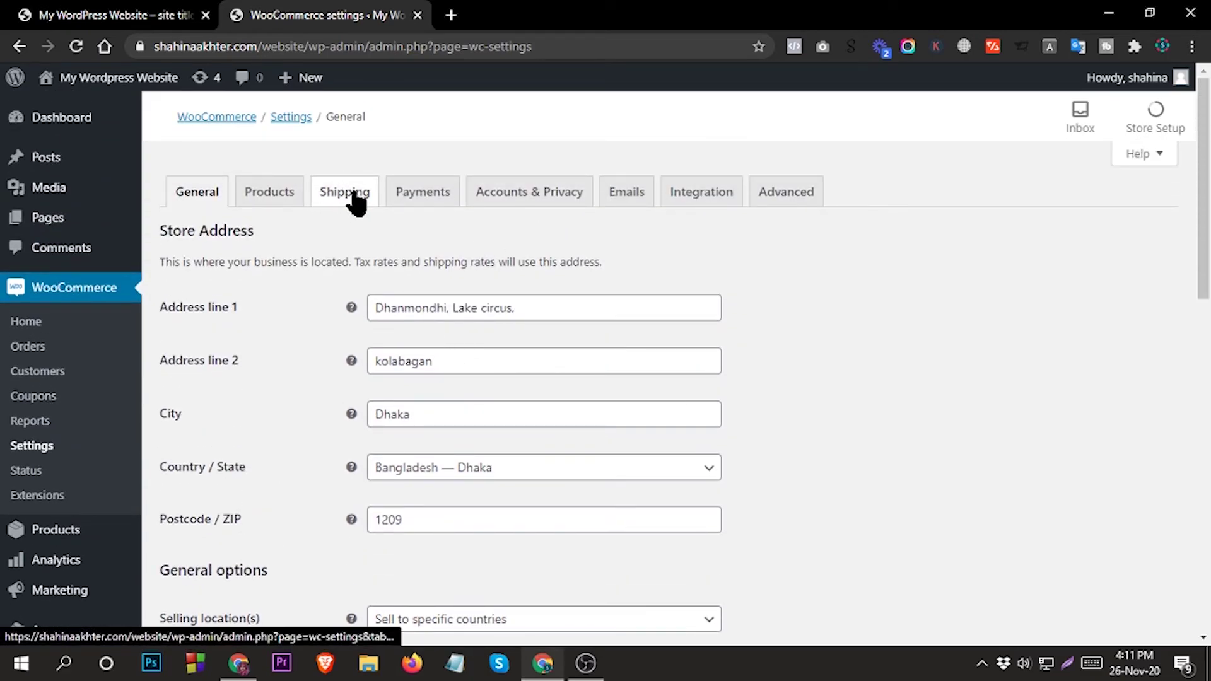
scroll(442, 315, down, 4)
scroll(440, 327, down, 4)
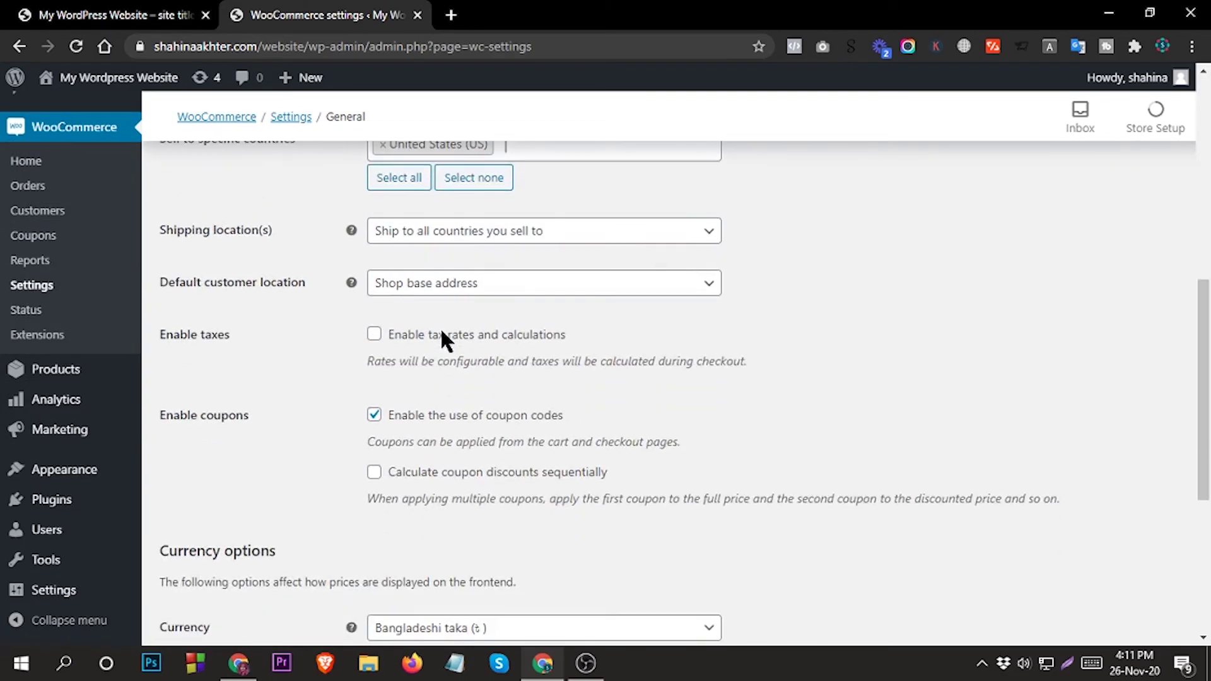
scroll(319, 379, down, 2)
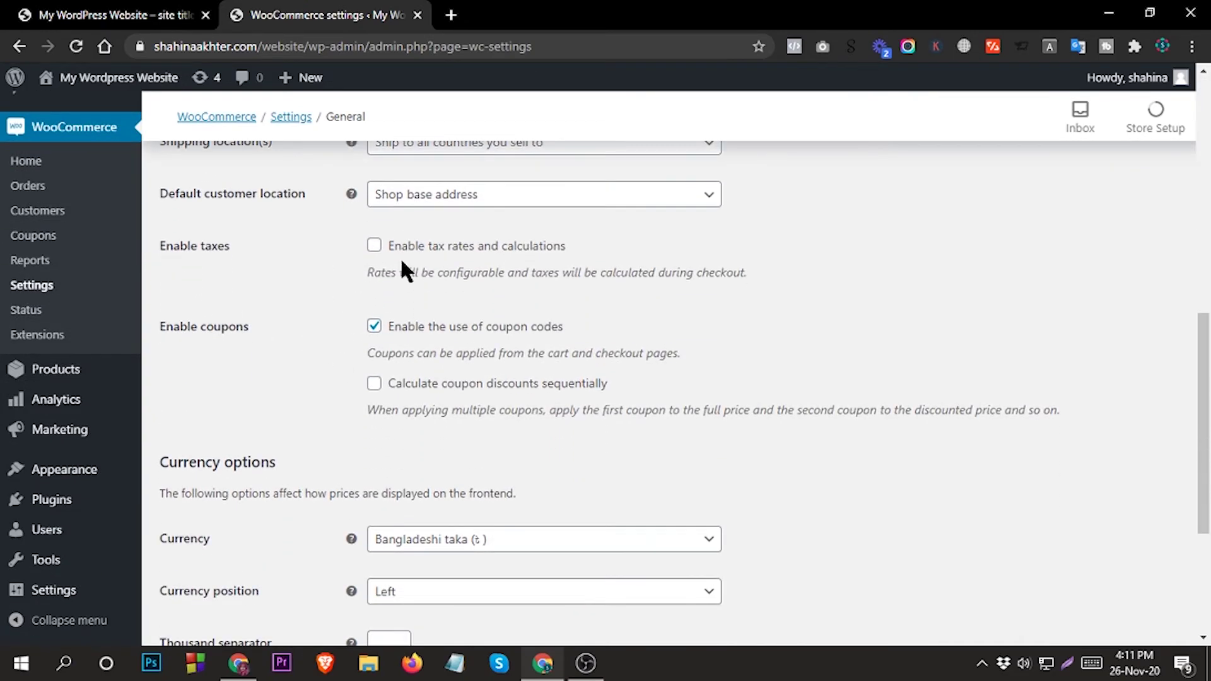
scroll(536, 316, up, 1)
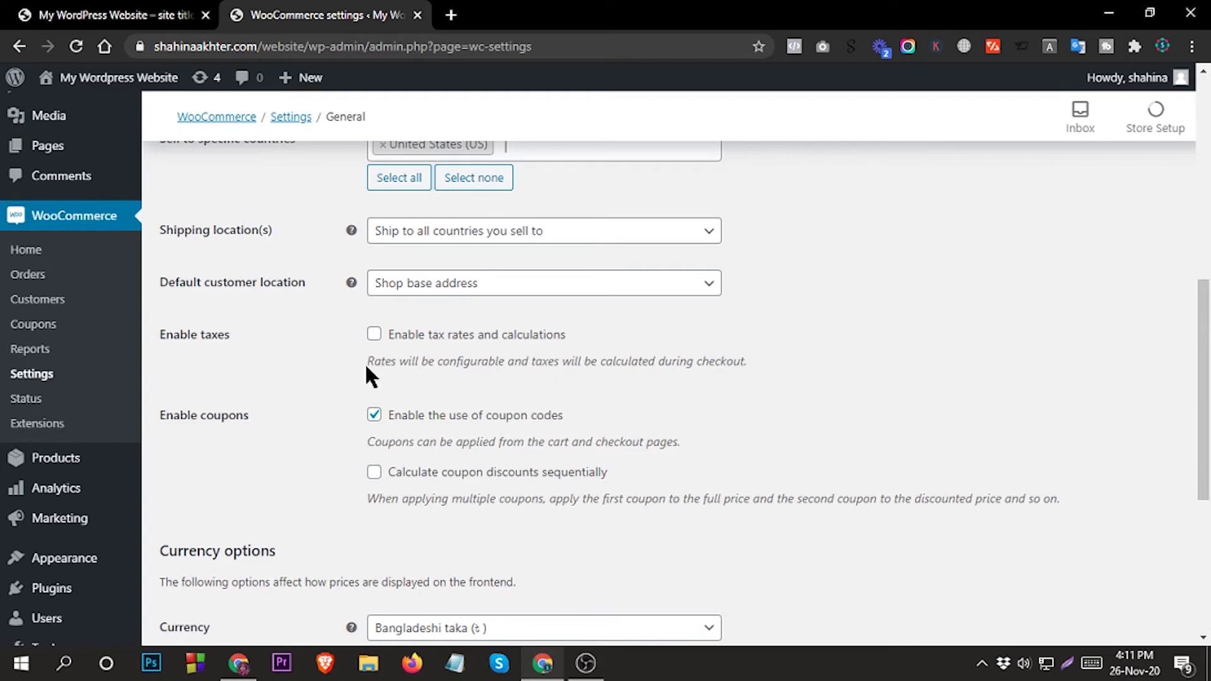
click(374, 335)
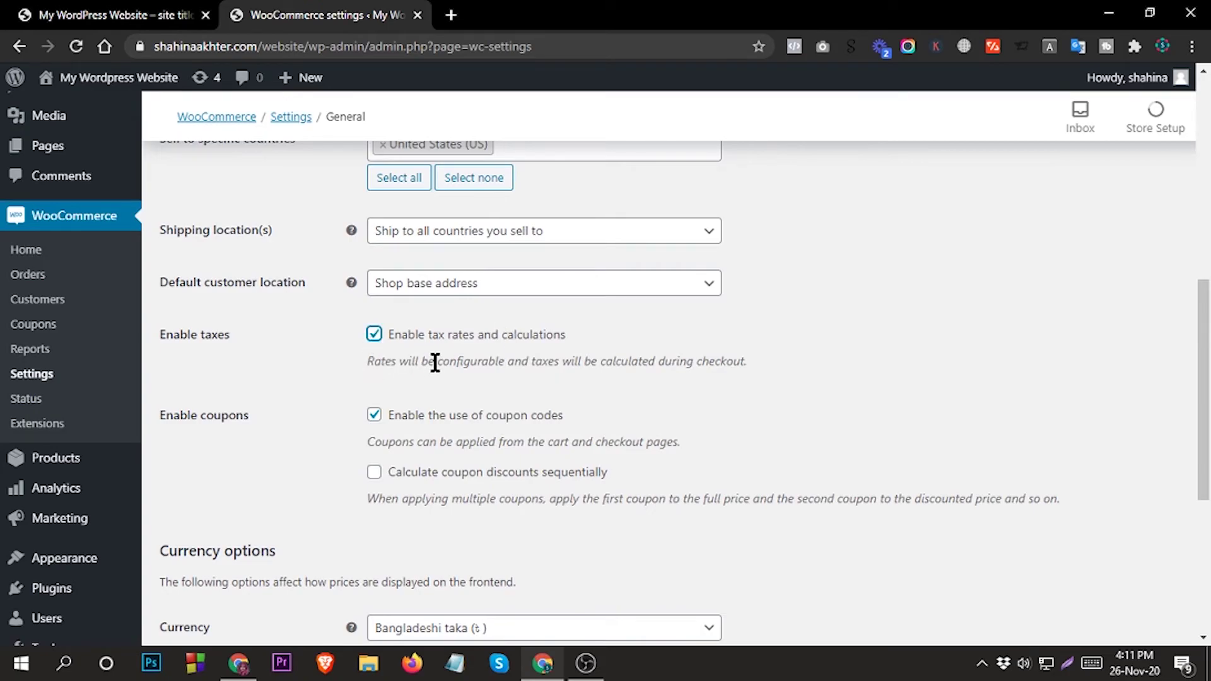
click(375, 336)
scroll(441, 378, down, 3)
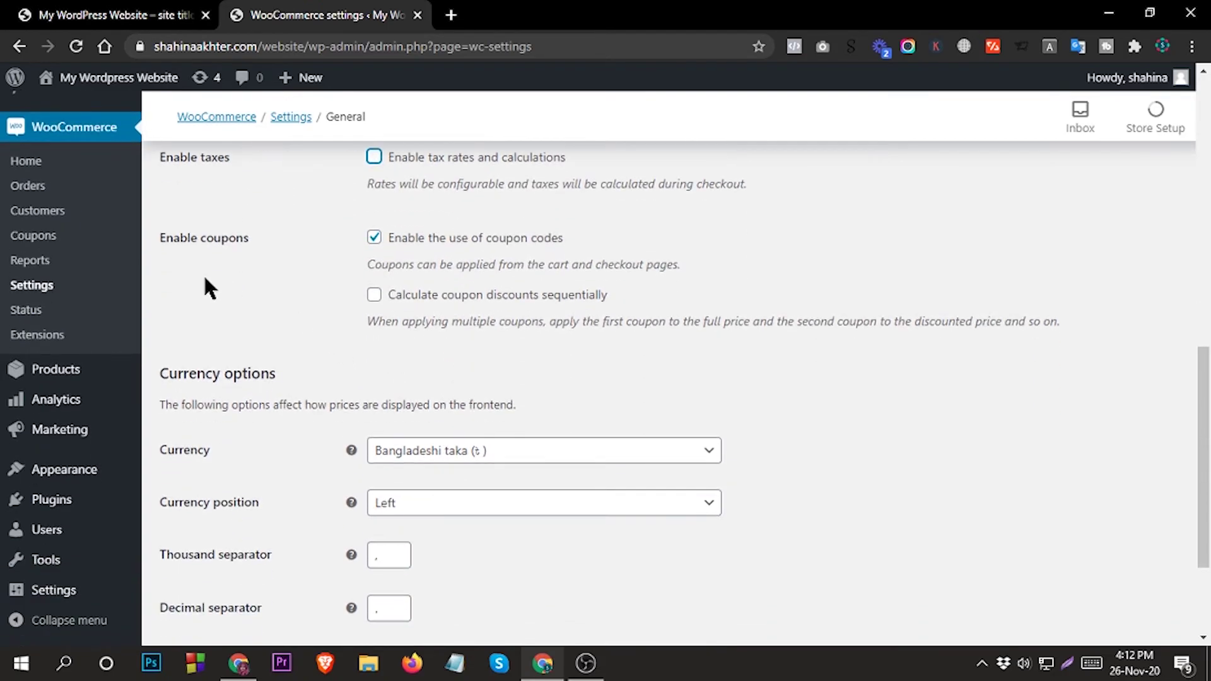
click(374, 238)
click(375, 238)
scroll(401, 369, down, 3)
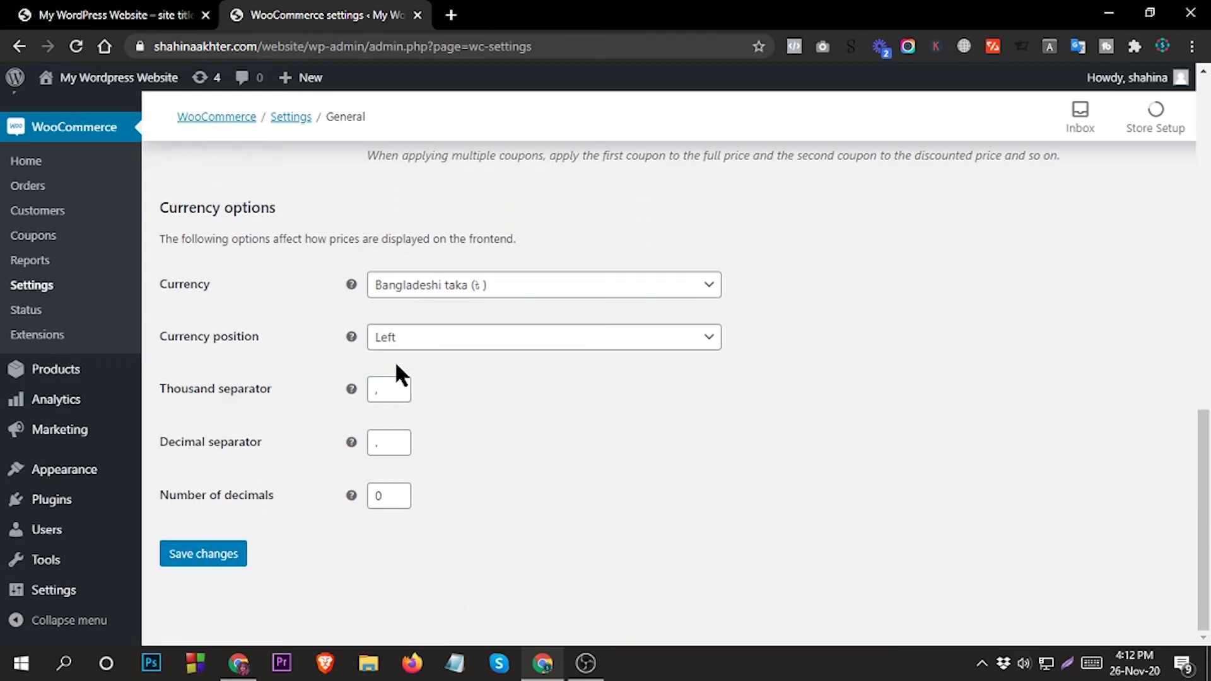
Change the store currency to United States (US) dollar ($)
click(532, 293)
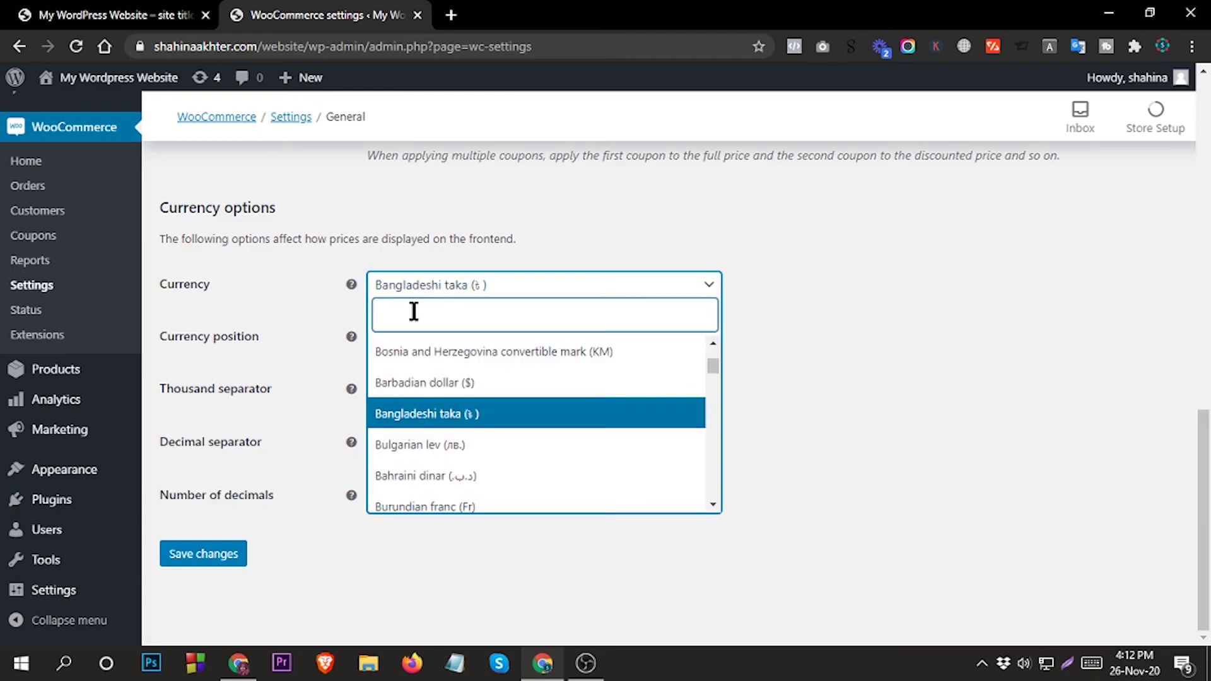
text($)
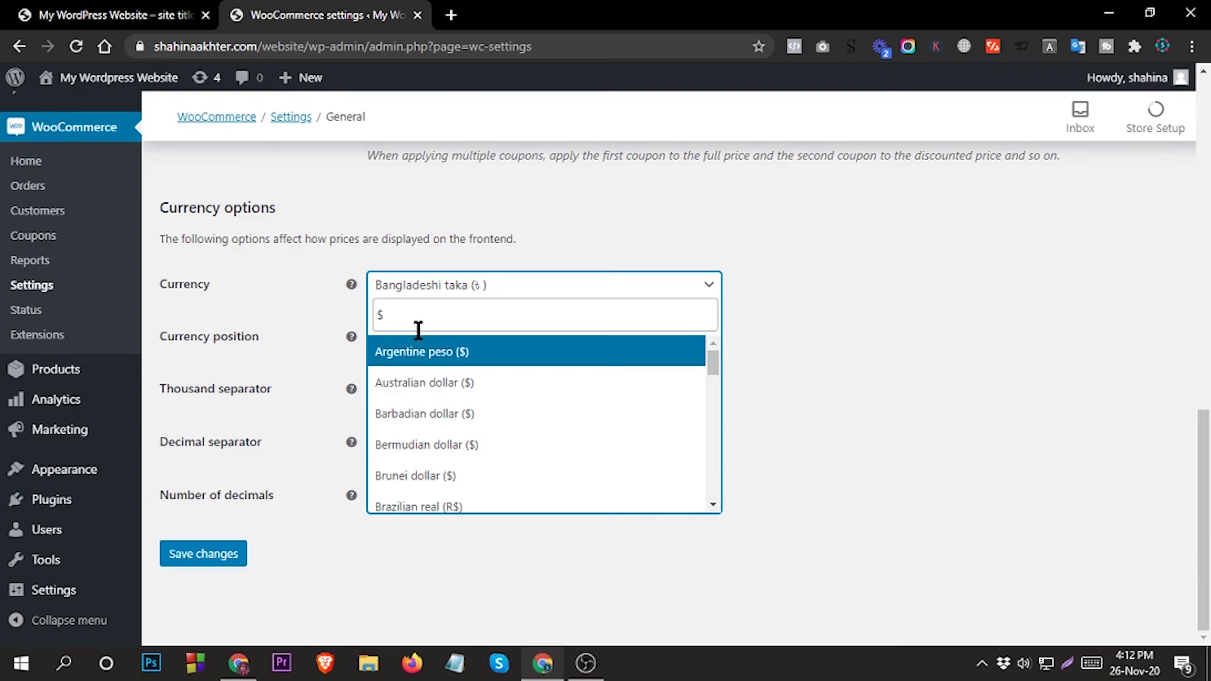
key(BackSpace)
text(usa)
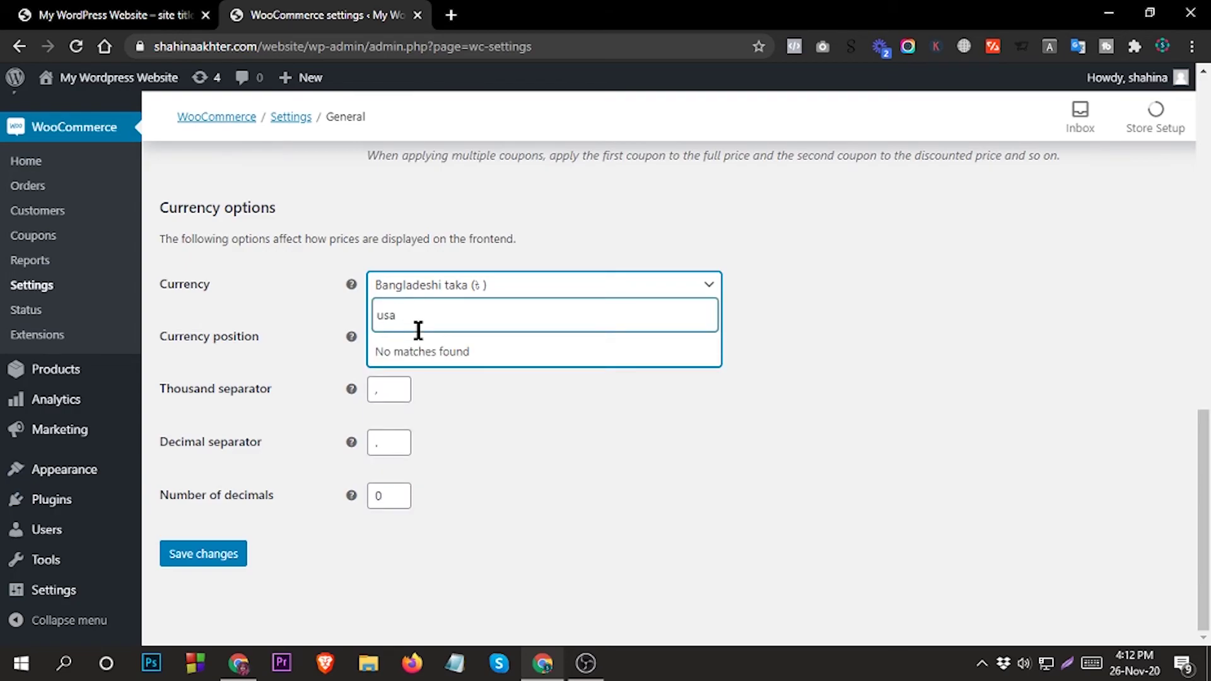
key(BackSpace)
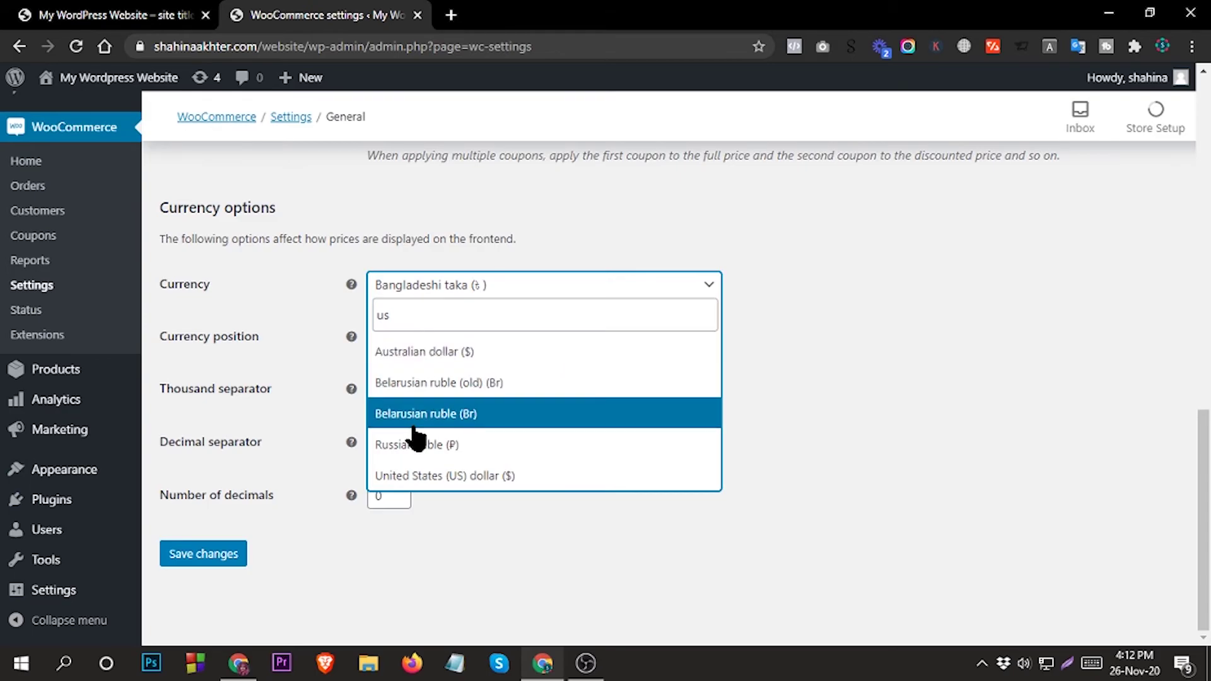
click(422, 478)
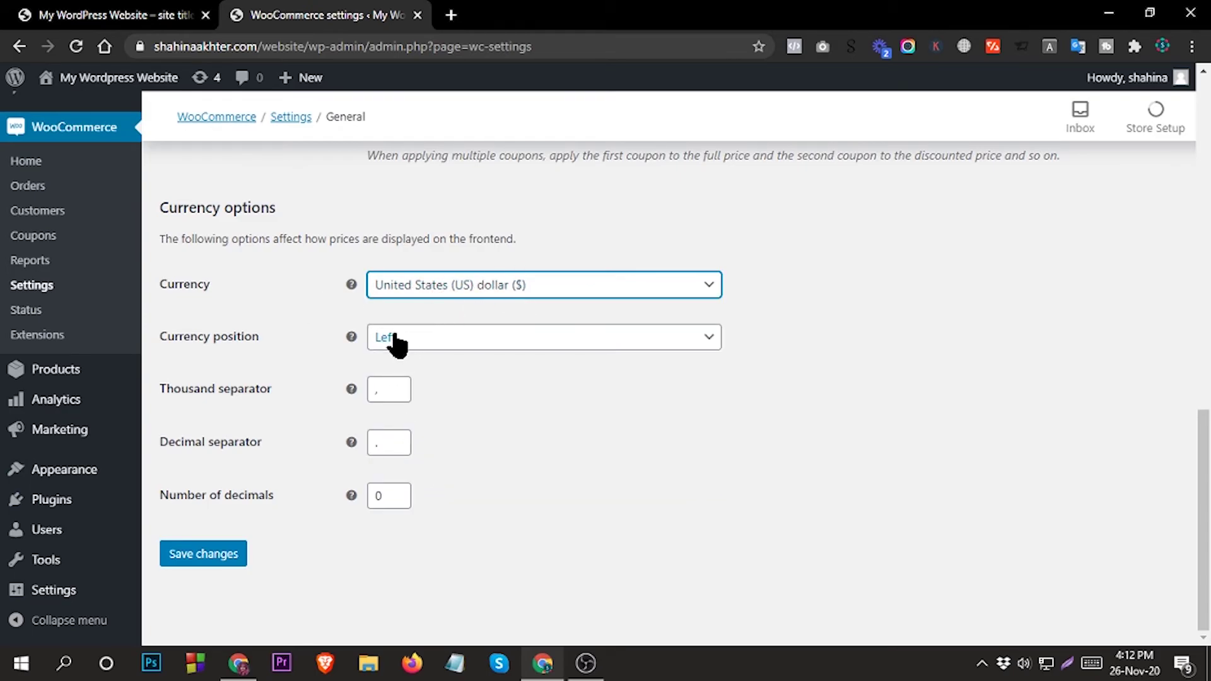
Keep the currency symbol position on Left and save the General settings
click(436, 350)
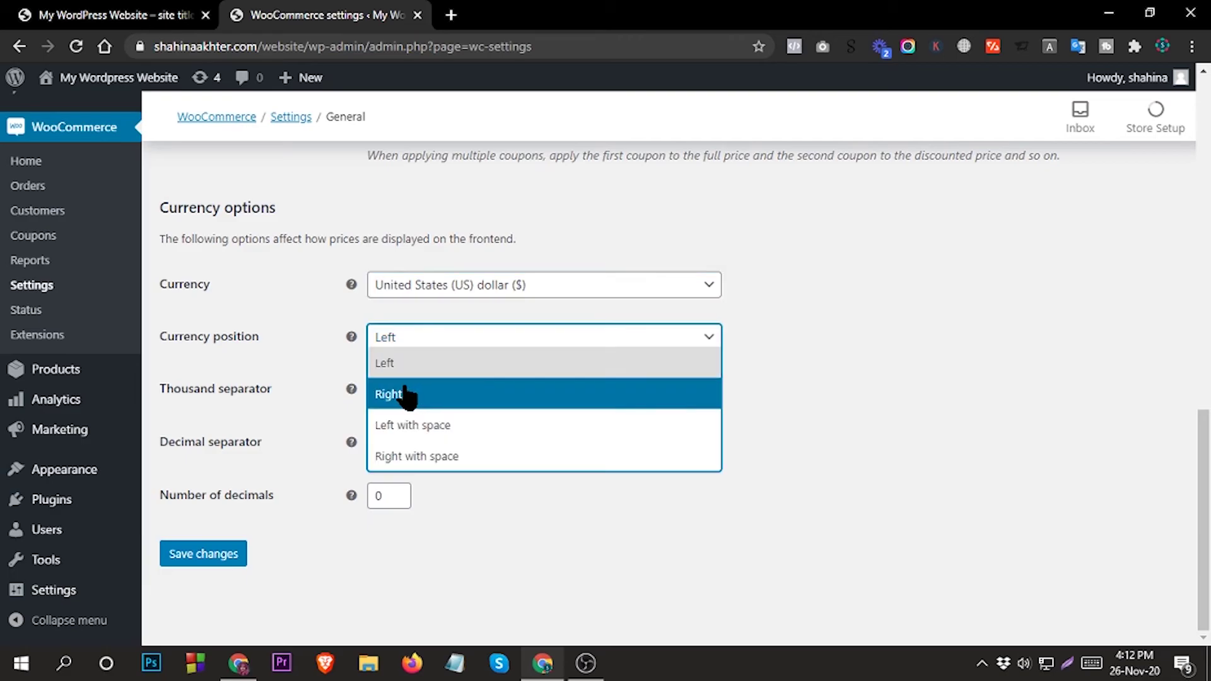
click(398, 391)
click(433, 341)
click(400, 372)
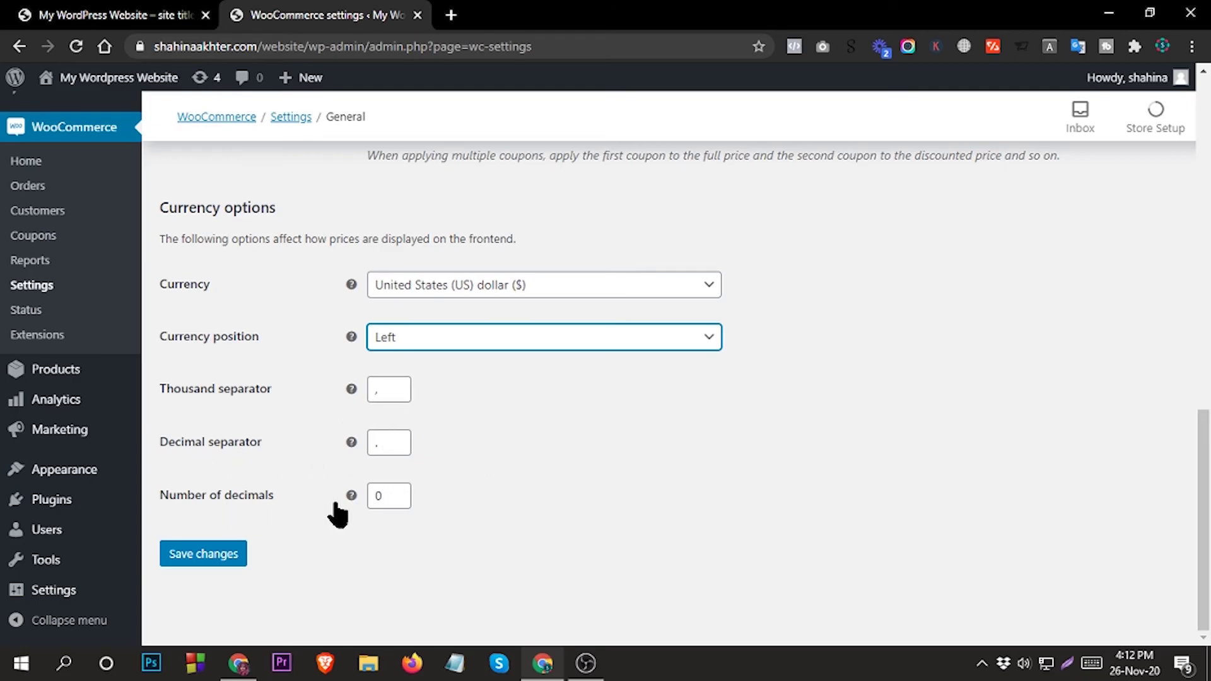
click(205, 558)
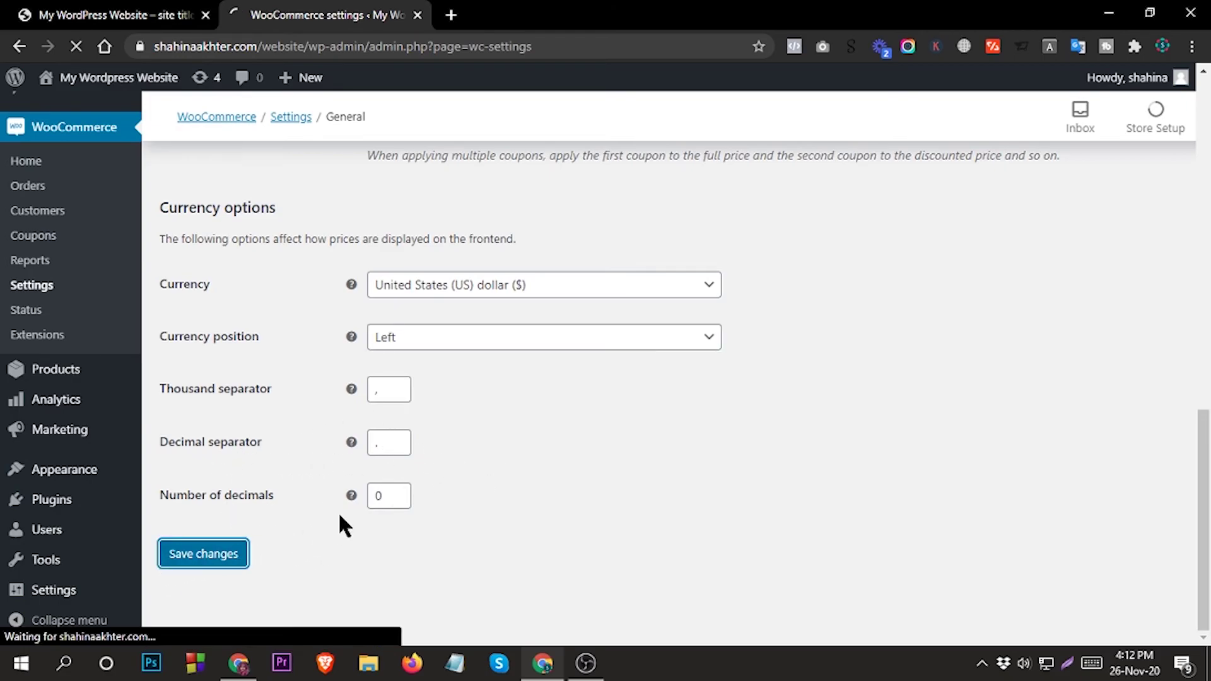
scroll(464, 413, up, 15)
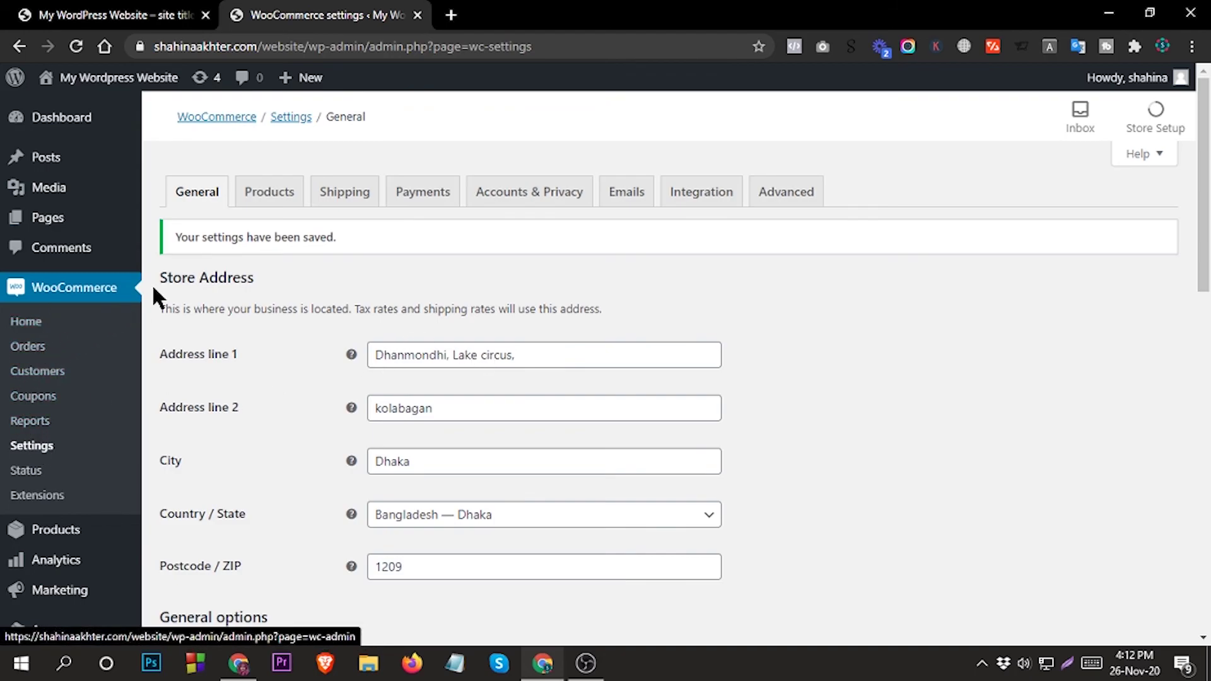
scroll(160, 293, down, 3)
mouse_move(34, 379)
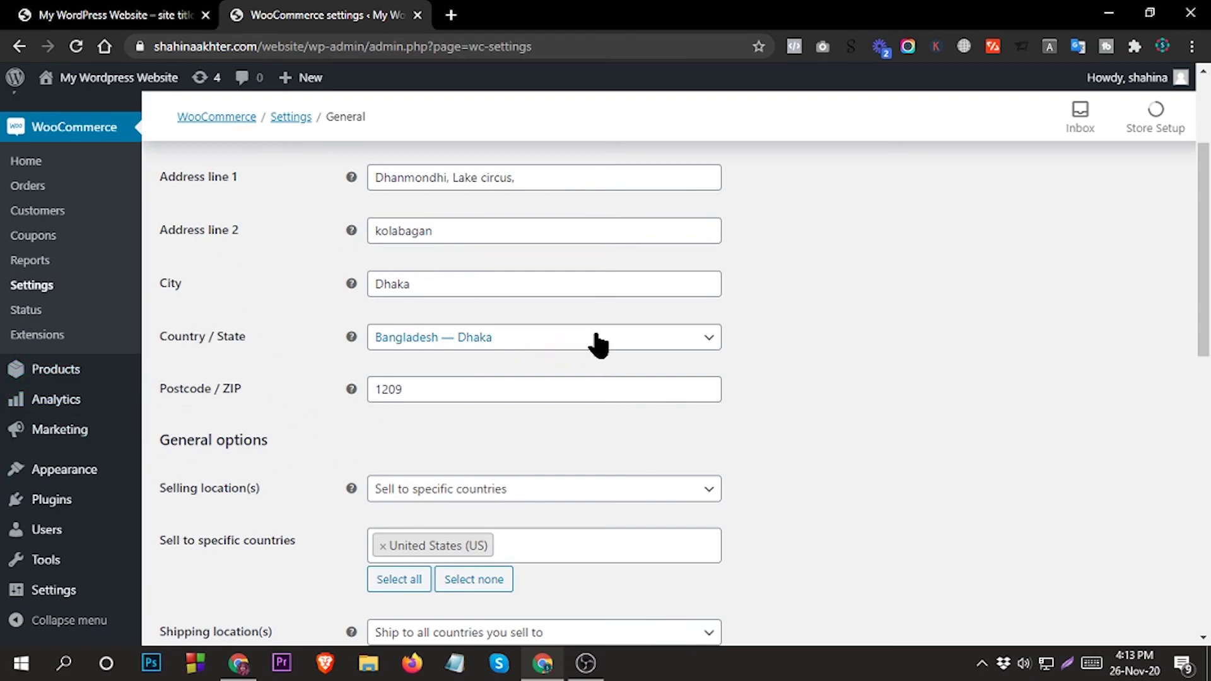
scroll(738, 344, up, 3)
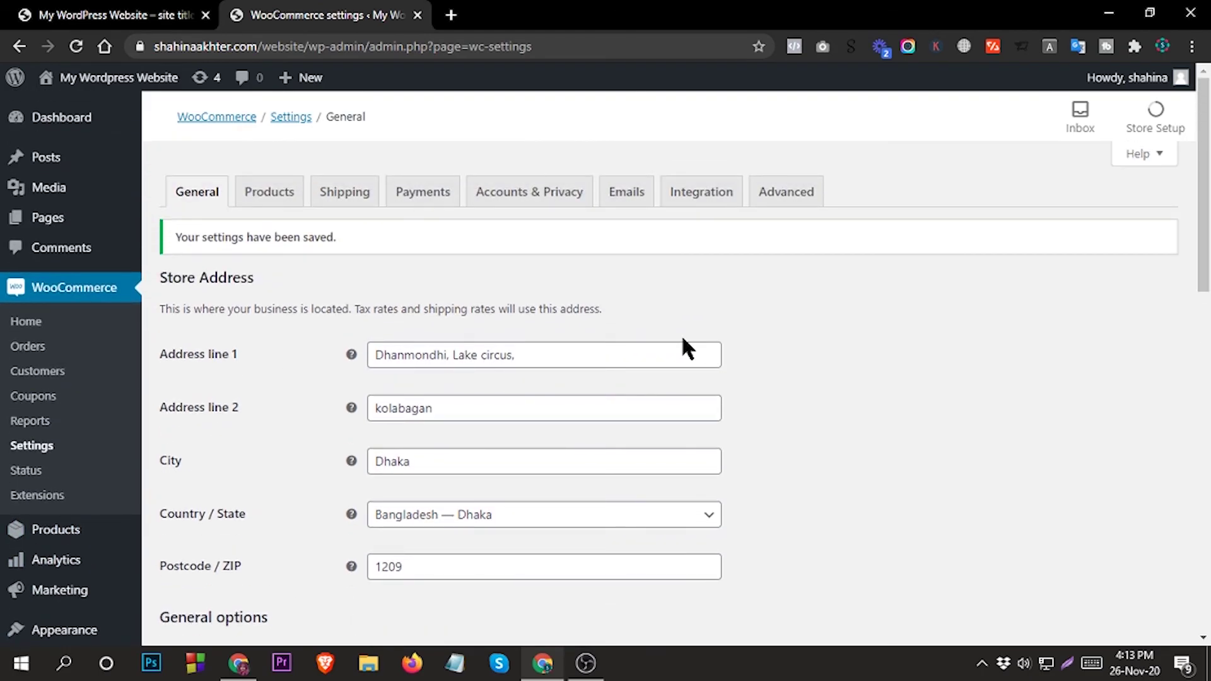
scroll(692, 435, down, 10)
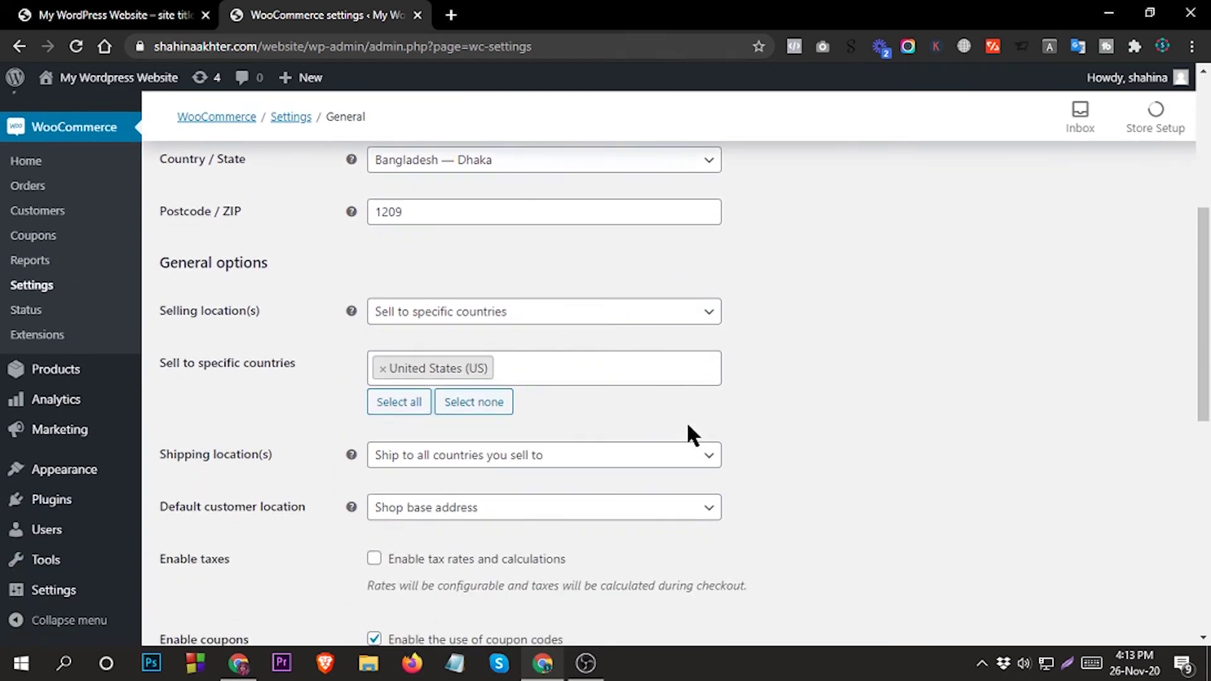
scroll(689, 432, down, 3)
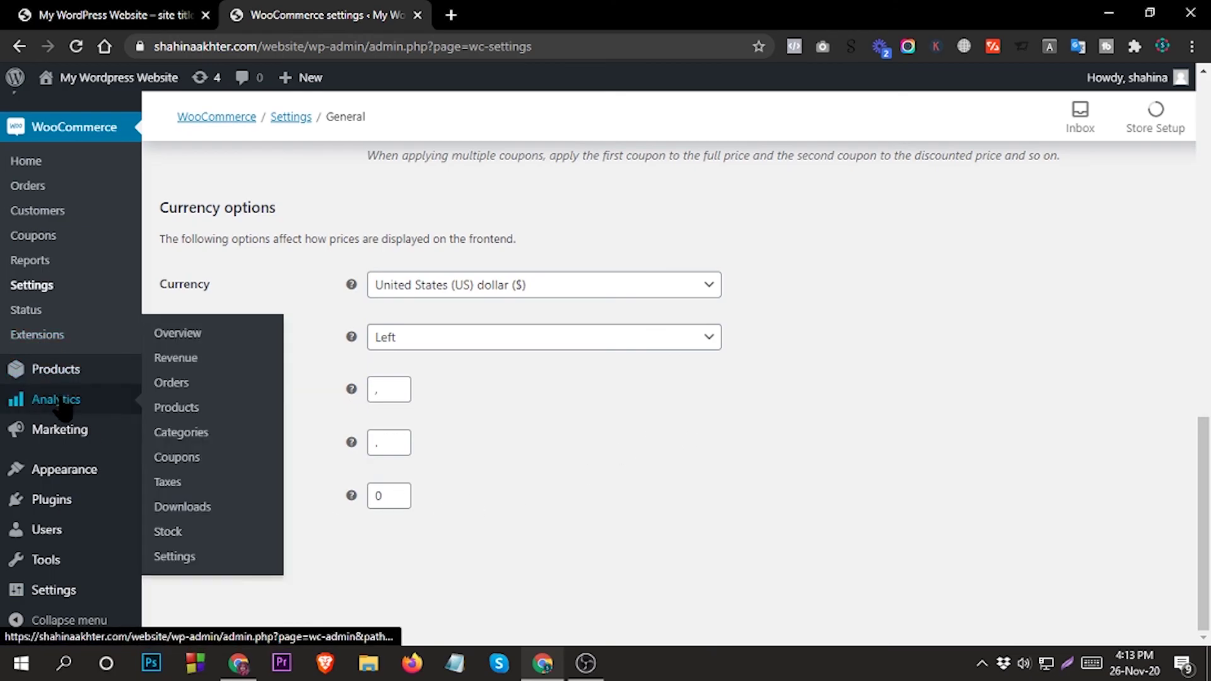
mouse_move(86, 370)
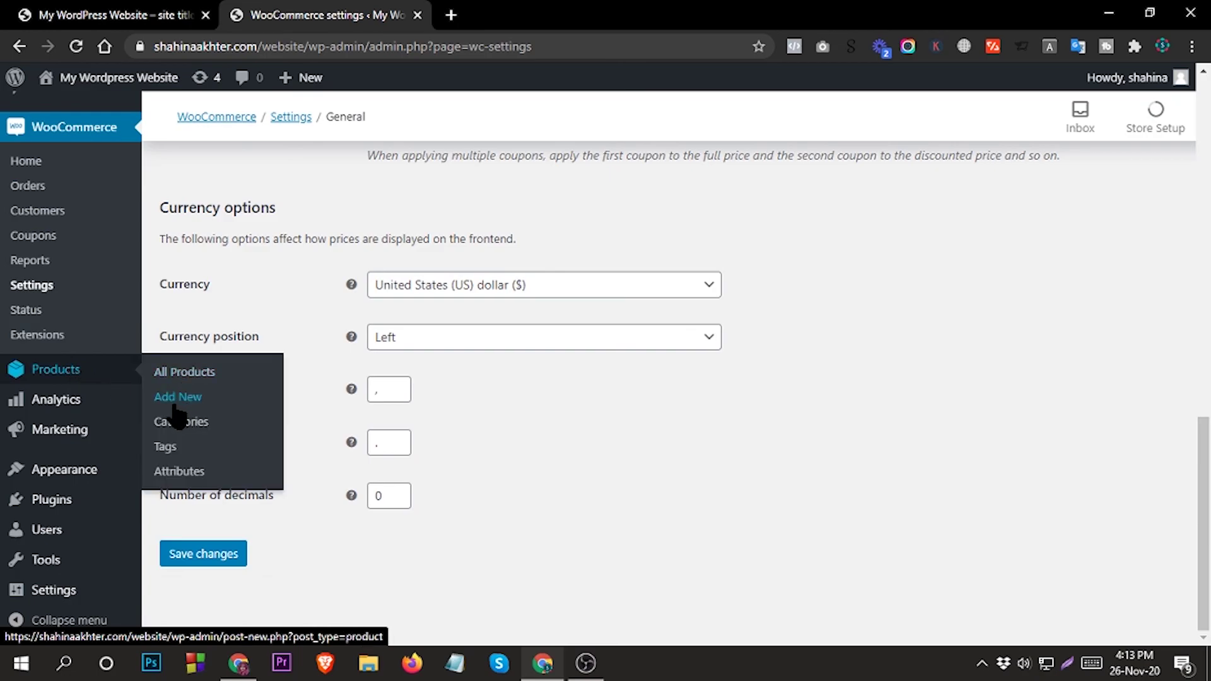